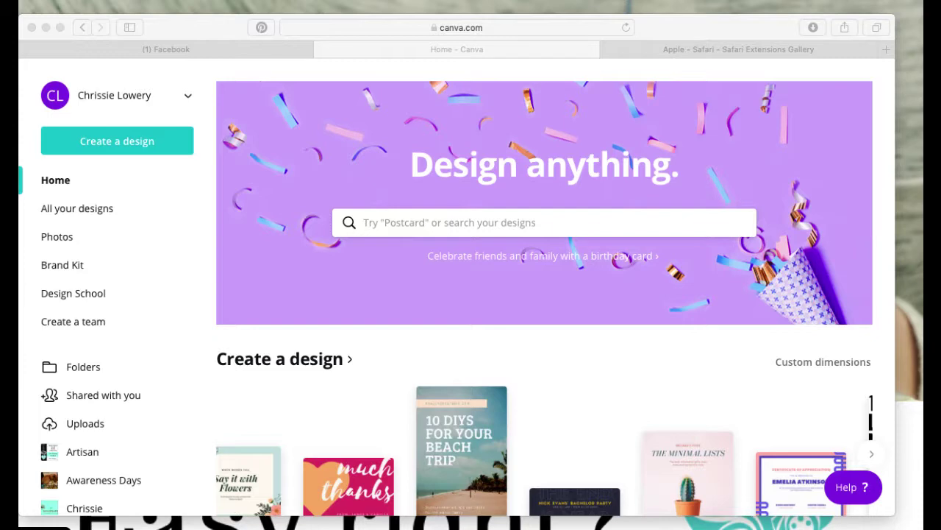
- Open the Heartizan "SEO - Search Engine Optimisation" design from the list of existing designs
left_click(273, 287)
scroll(273, 287, "down", 3)
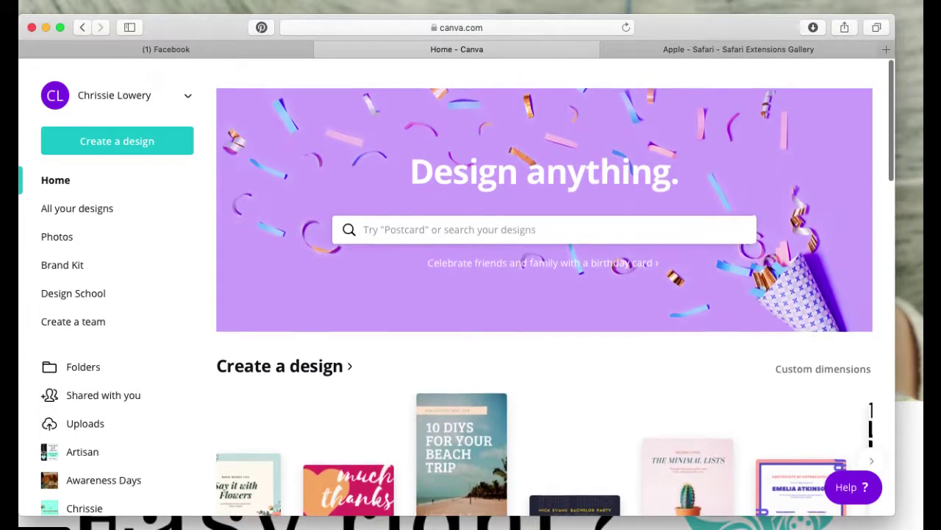
scroll(544, 294, "down", 6)
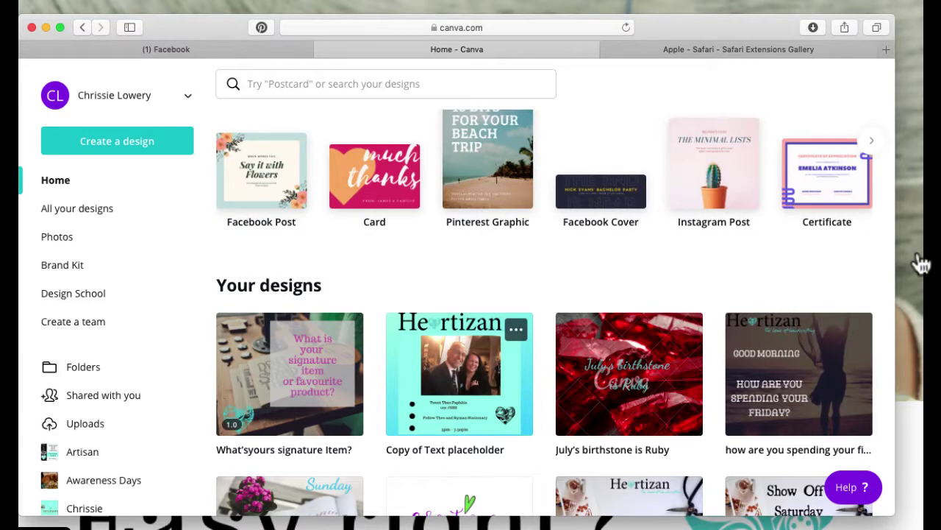
scroll(544, 313, "down", 2)
scroll(544, 312, "down", 4)
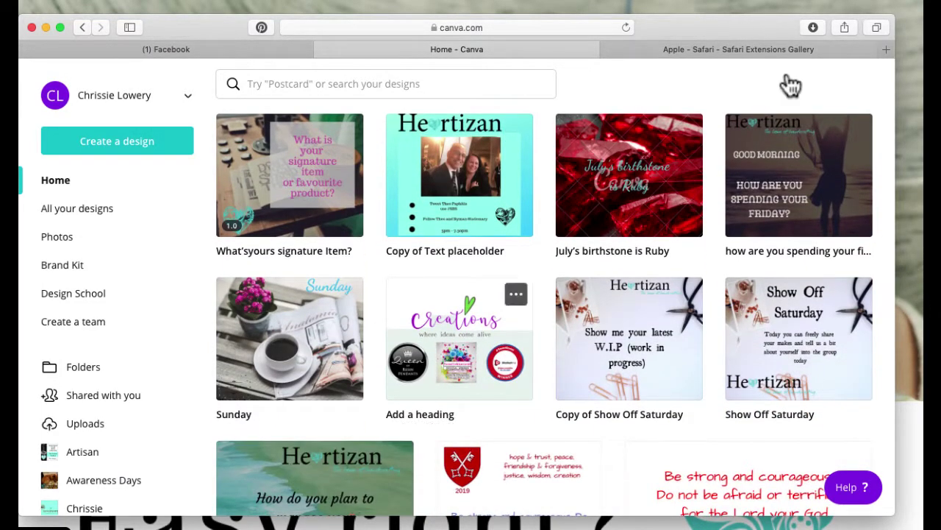
scroll(545, 313, "up", 3)
scroll(544, 312, "down", 2)
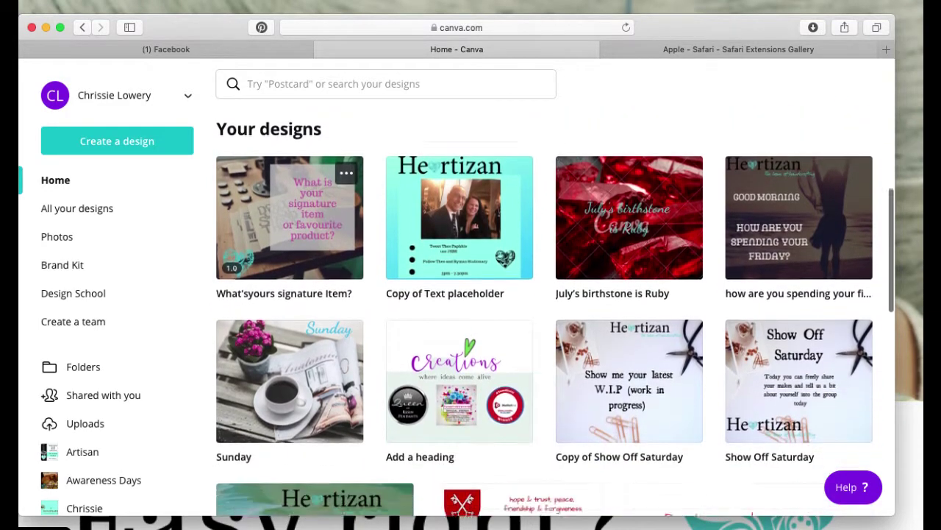
scroll(691, 204, "down", 5)
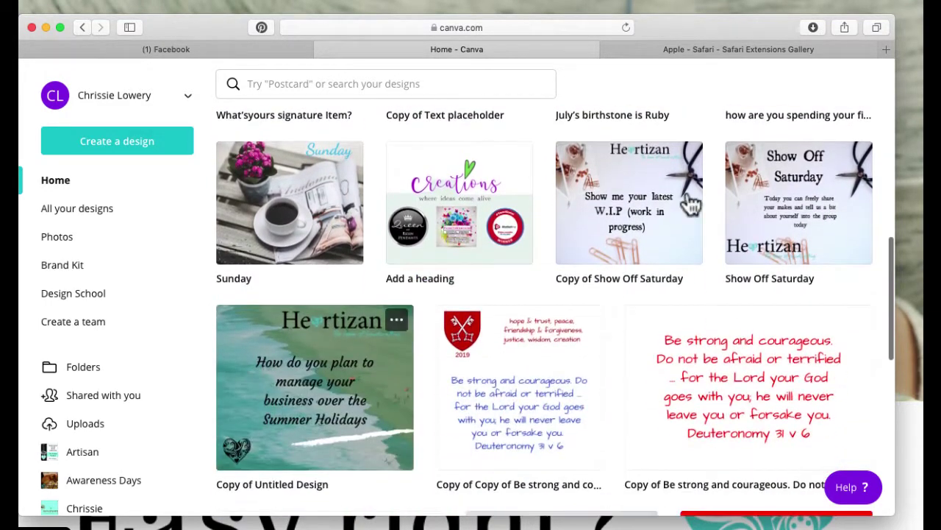
scroll(691, 204, "down", 15)
scroll(687, 204, "down", 5)
scroll(847, 214, "up", 2)
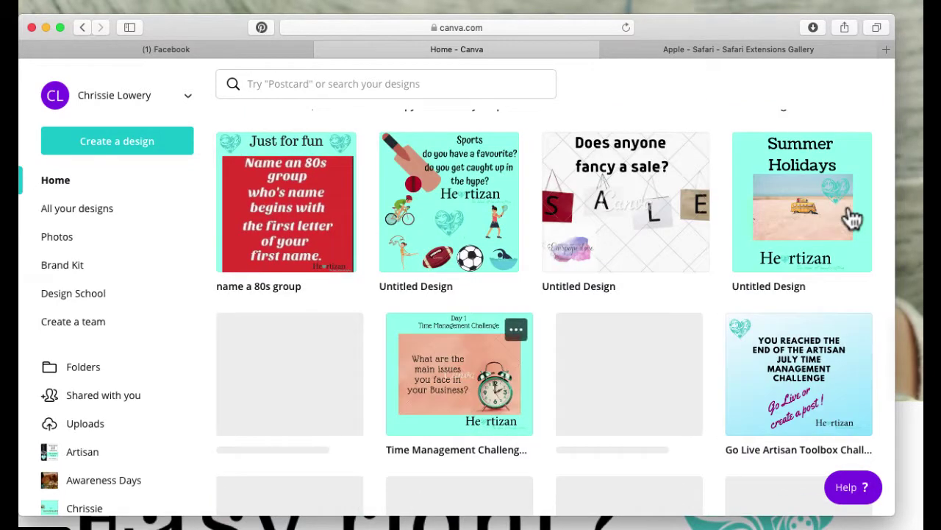
scroll(914, 260, "down", 3)
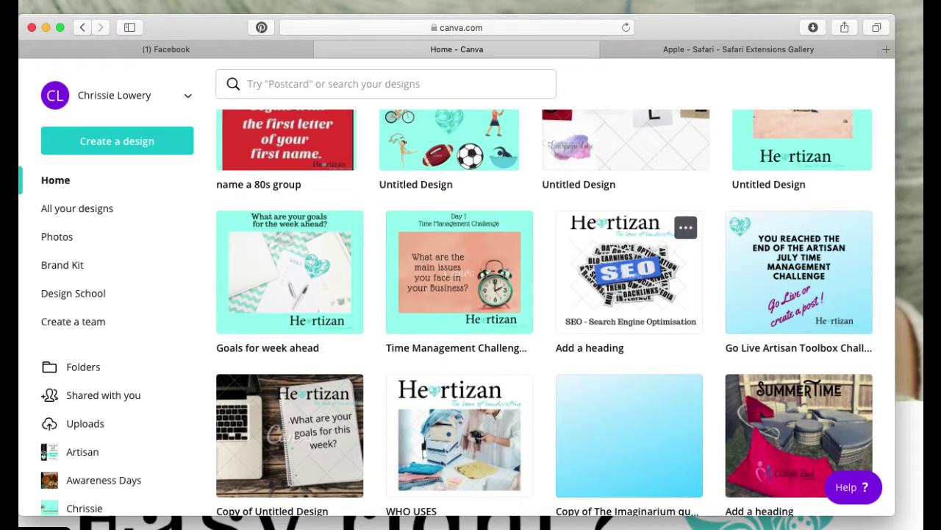
left_click(630, 273)
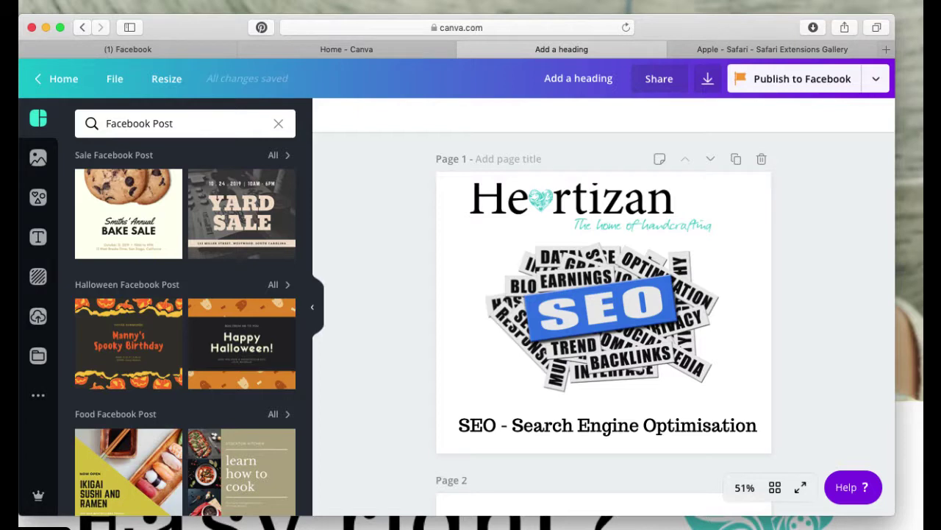
- Review the SEO design's pages, from the title page to the Yoast internal linking page
scroll(603, 317, "down", 5)
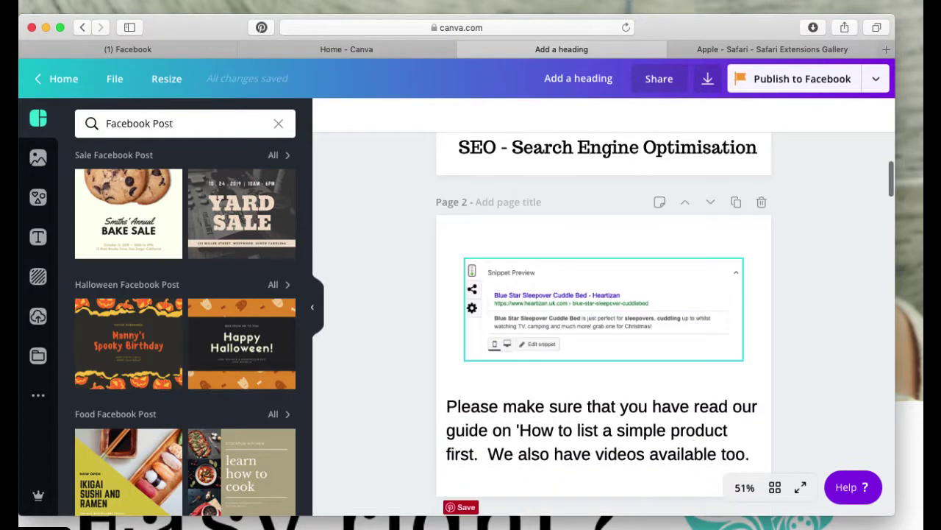
scroll(603, 316, "up", 5)
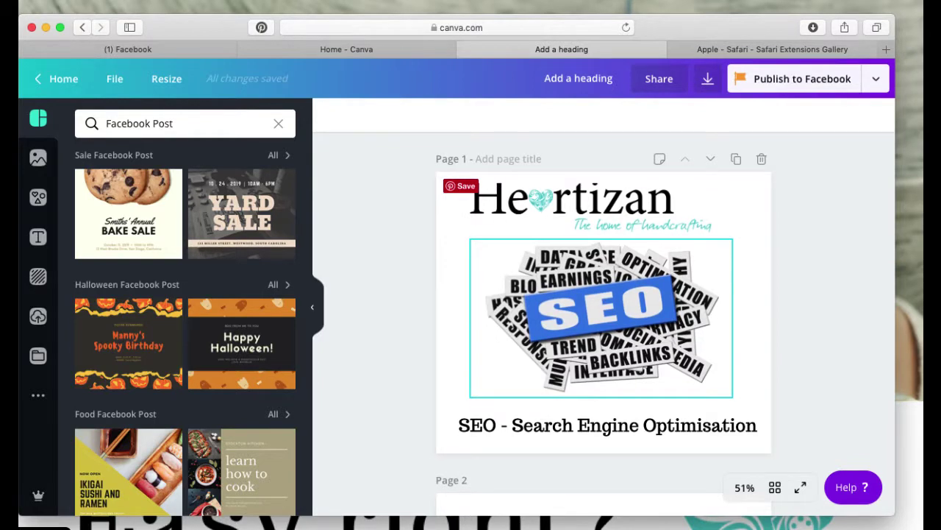
scroll(603, 316, "down", 2)
scroll(603, 316, "up", 2)
scroll(603, 323, "down", 8)
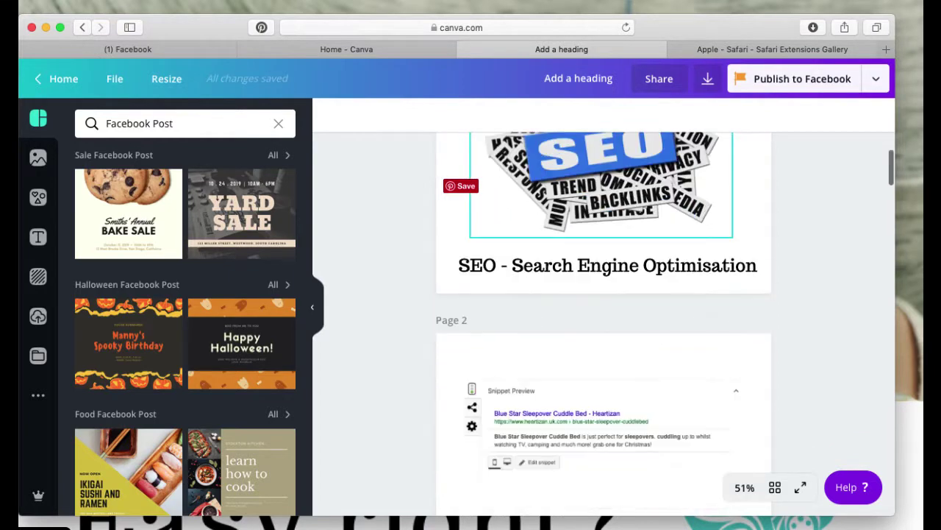
scroll(603, 324, "up", 5)
scroll(603, 312, "up", 3)
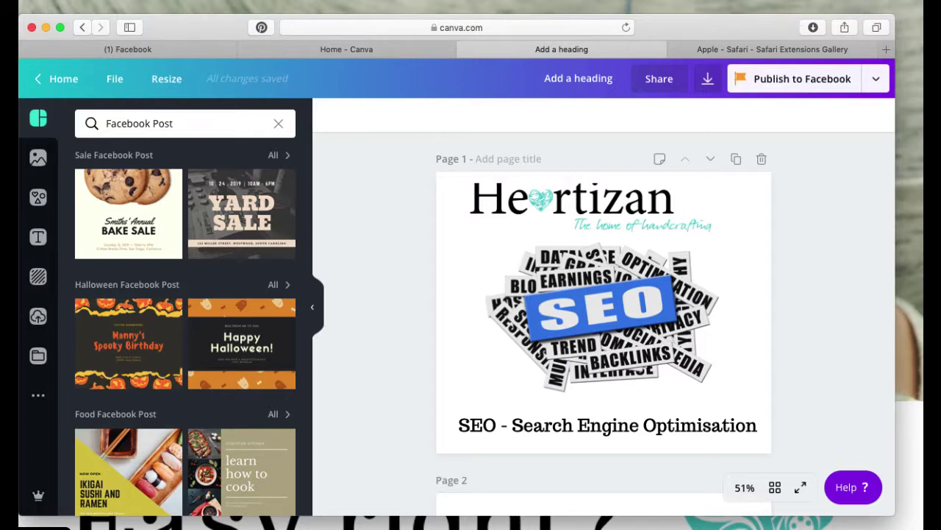
scroll(603, 309, "down", 3)
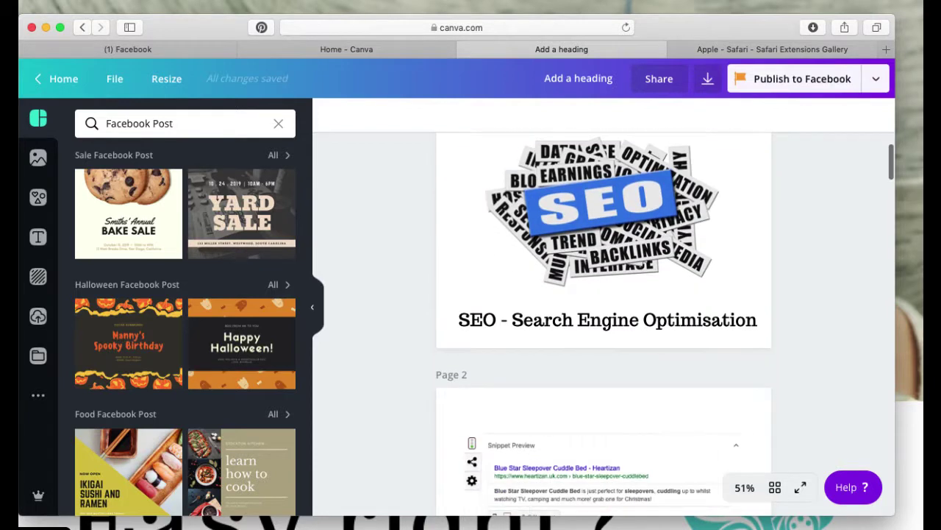
scroll(603, 309, "down", 10)
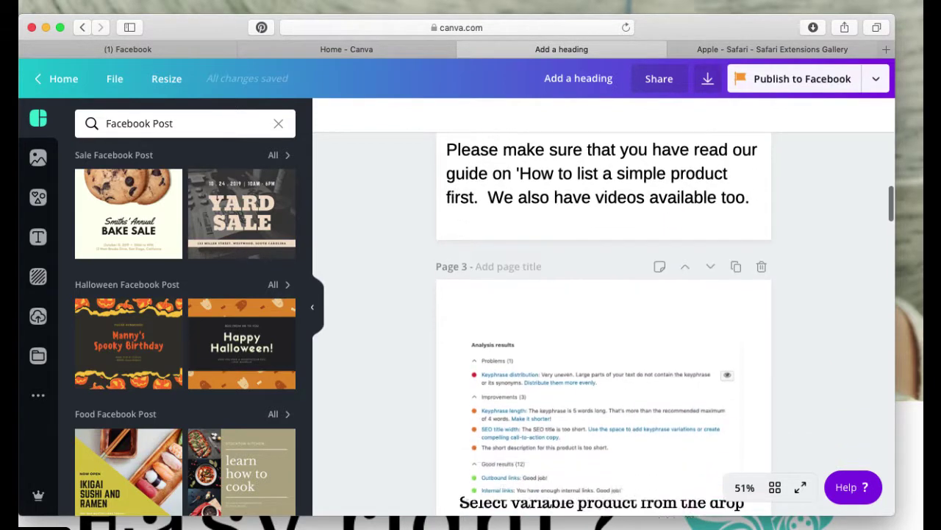
scroll(603, 309, "down", 10)
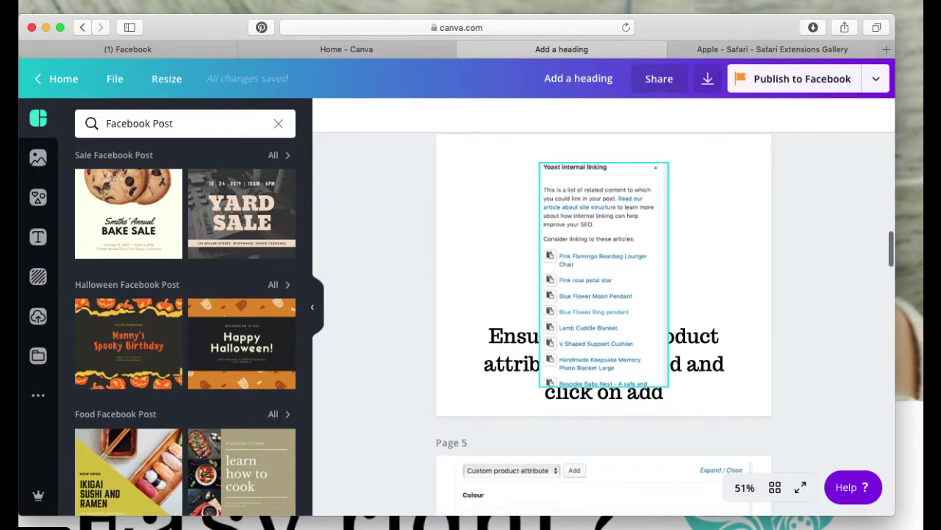
- Move the screenshot image overlapping the page text slightly to the left
scroll(603, 309, "up", 5)
left_click_drag(603, 450, 531, 434)
scroll(531, 433, "up", 15)
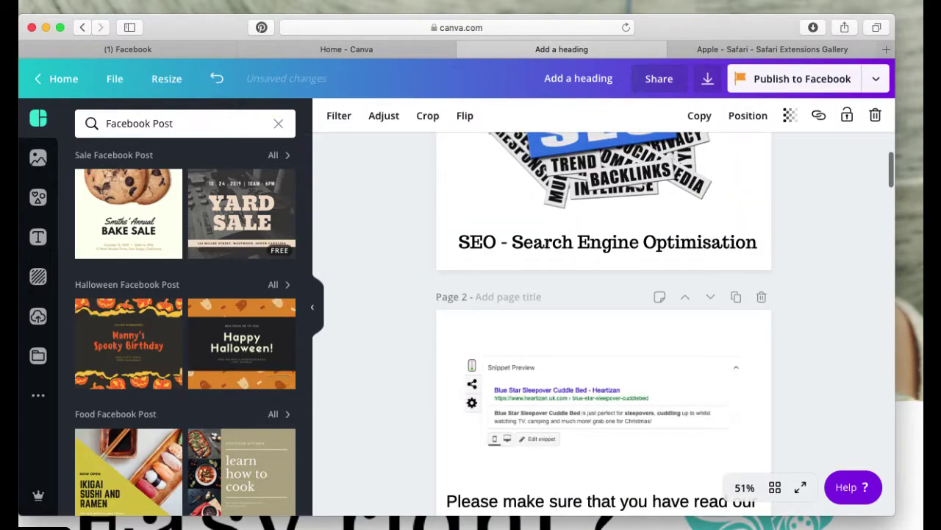
- Leave the SEO design and return to the home page
left_click(83, 27)
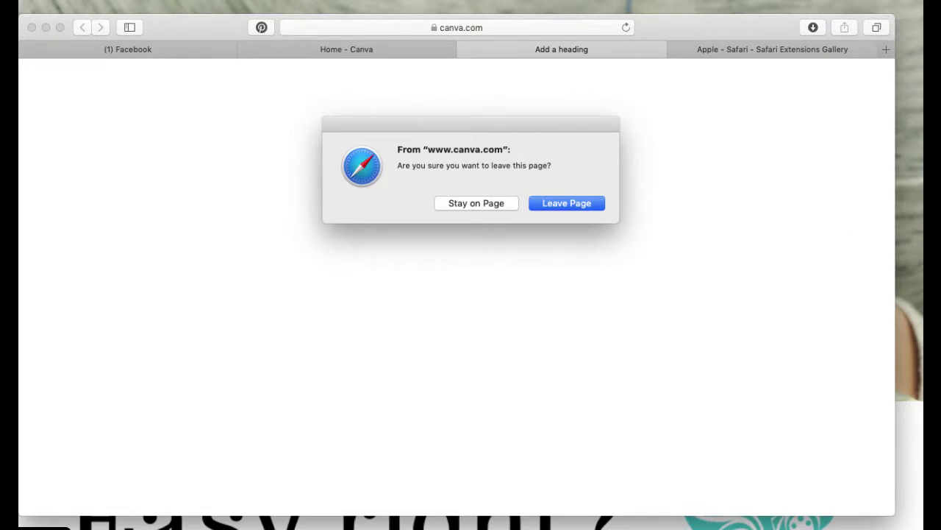
key("Escape")
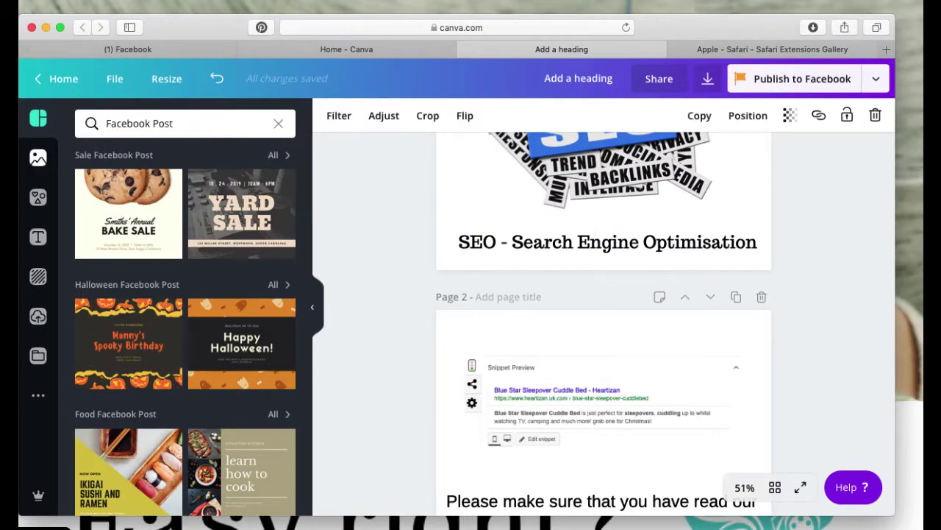
left_click(59, 79)
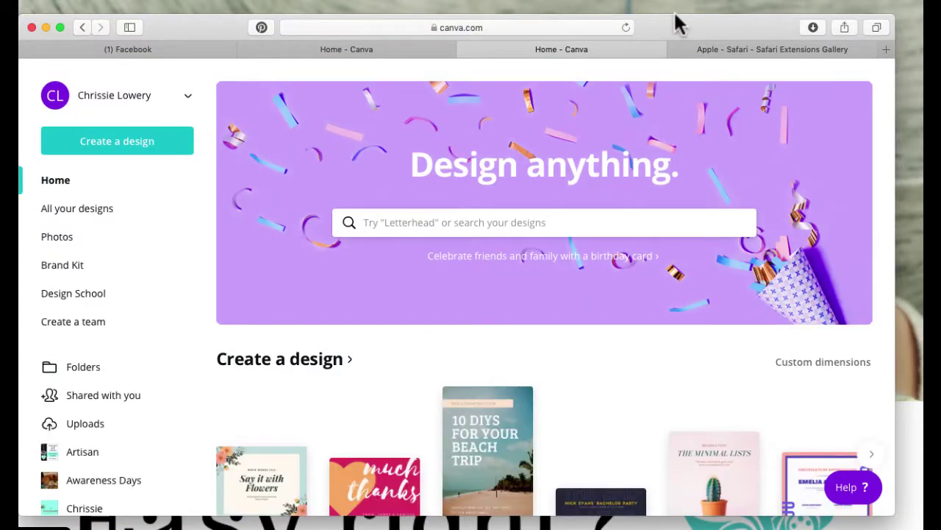
- Browse the available design types under Create a design, from Facebook Post through Yearbook
scroll(866, 284, "down", 3)
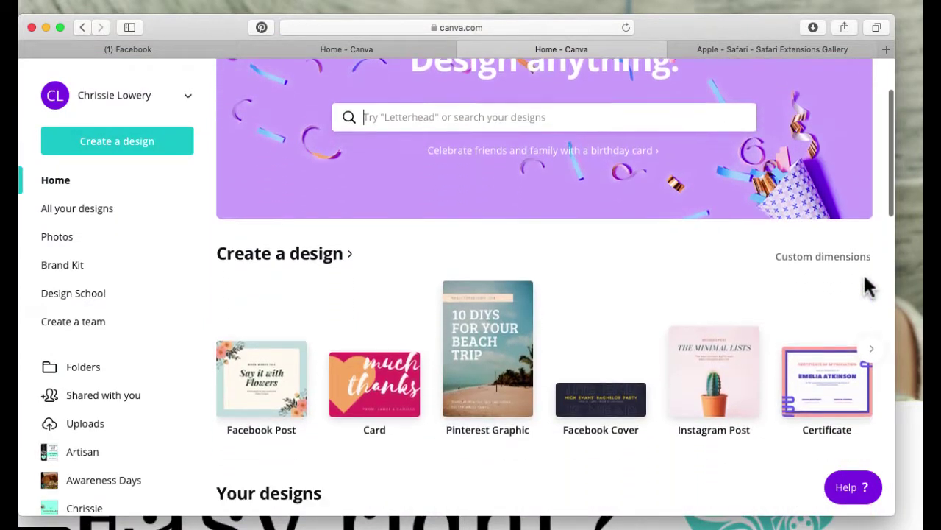
scroll(866, 284, "down", 1)
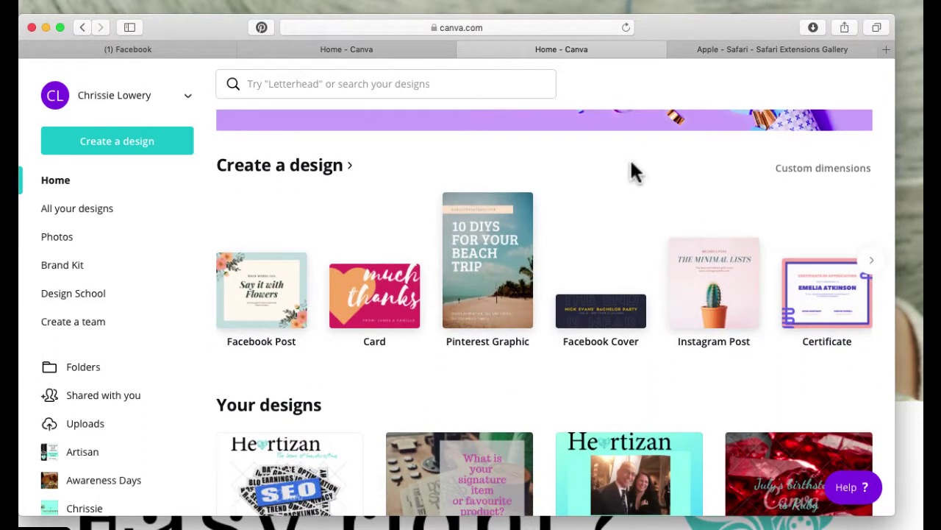
scroll(841, 120, "right", 2)
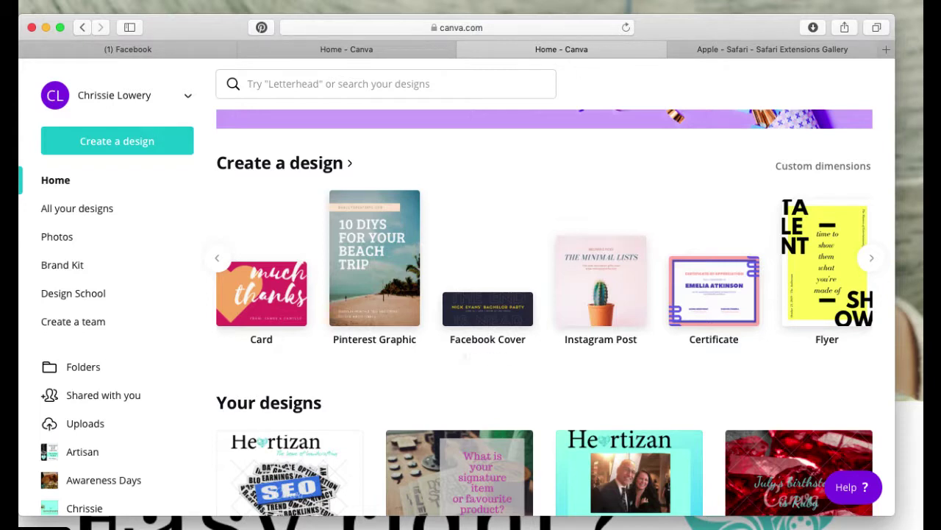
scroll(544, 272, "right", 5)
scroll(544, 272, "right", 5)
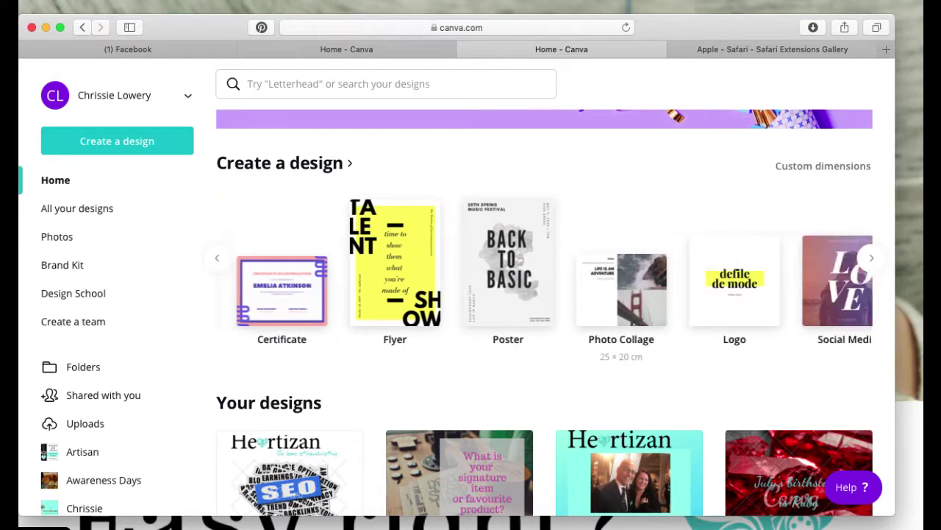
scroll(544, 272, "right", 6)
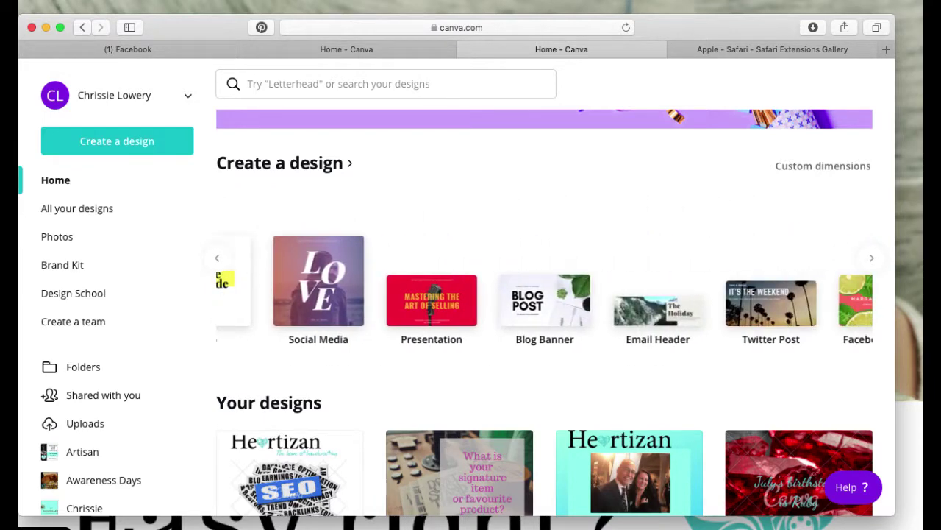
scroll(544, 272, "right", 3)
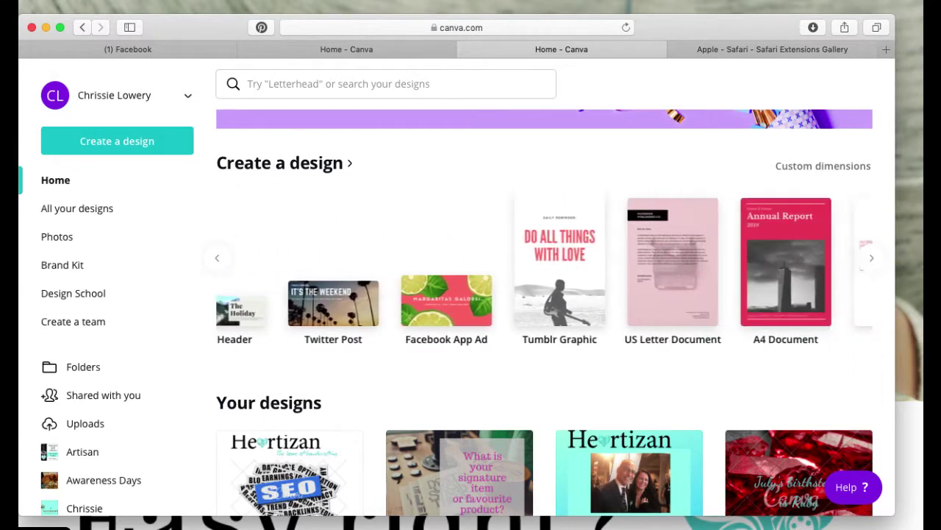
scroll(544, 273, "right", 6)
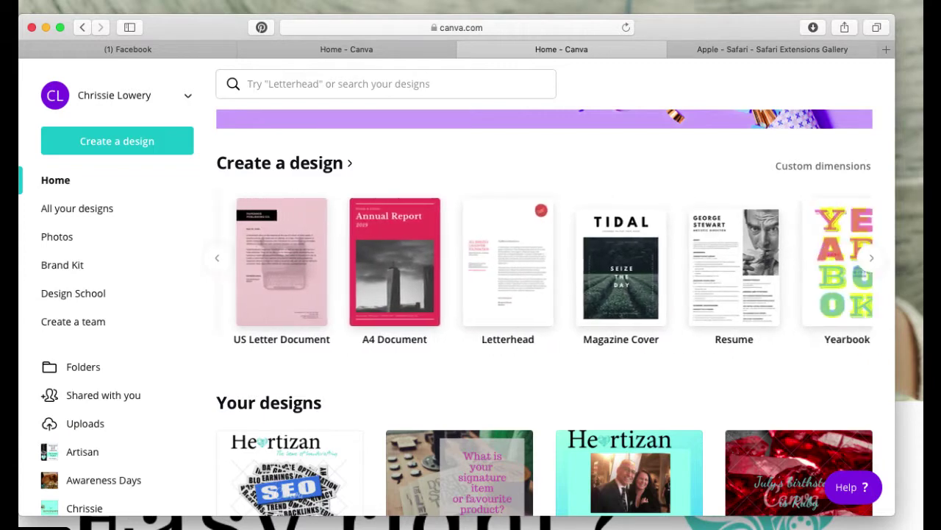
scroll(758, 185, "left", 10)
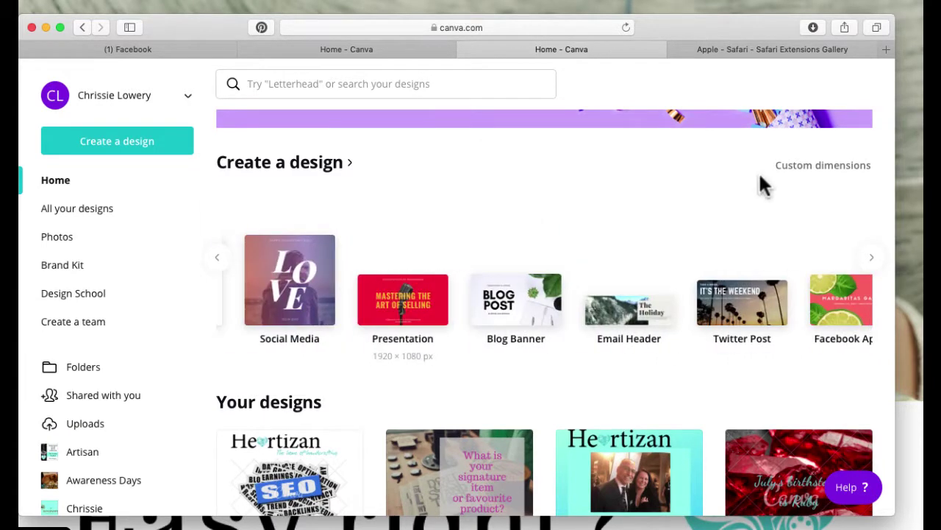
- Open the Heartizan "New Creatives Group" Facebook cover from the existing designs, view it, and return to the home page
scroll(118, 367, "down", 3)
scroll(118, 366, "up", 3)
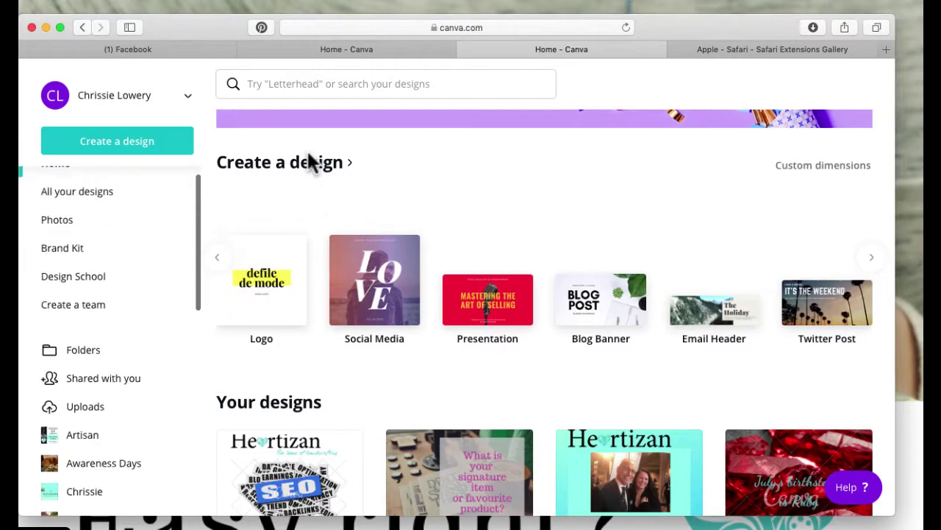
scroll(118, 367, "down", 4)
scroll(637, 210, "down", 15)
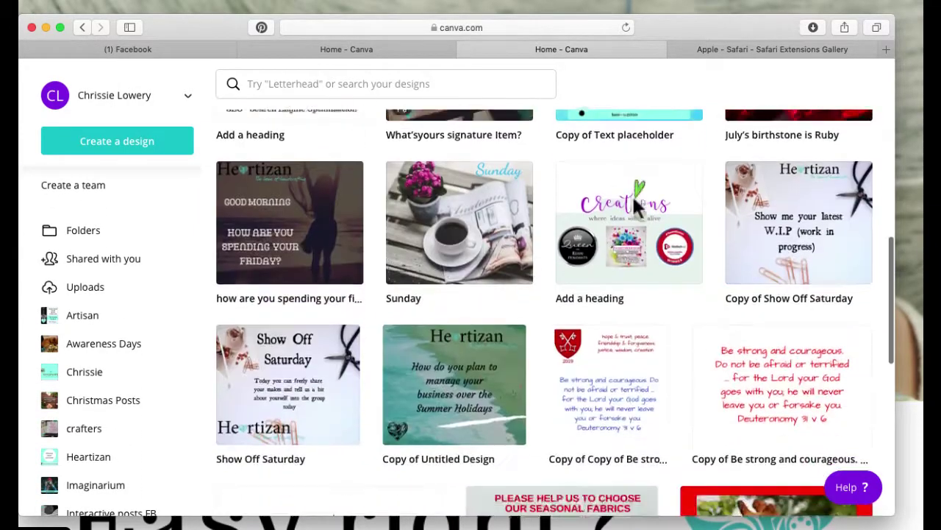
scroll(637, 185, "down", 7)
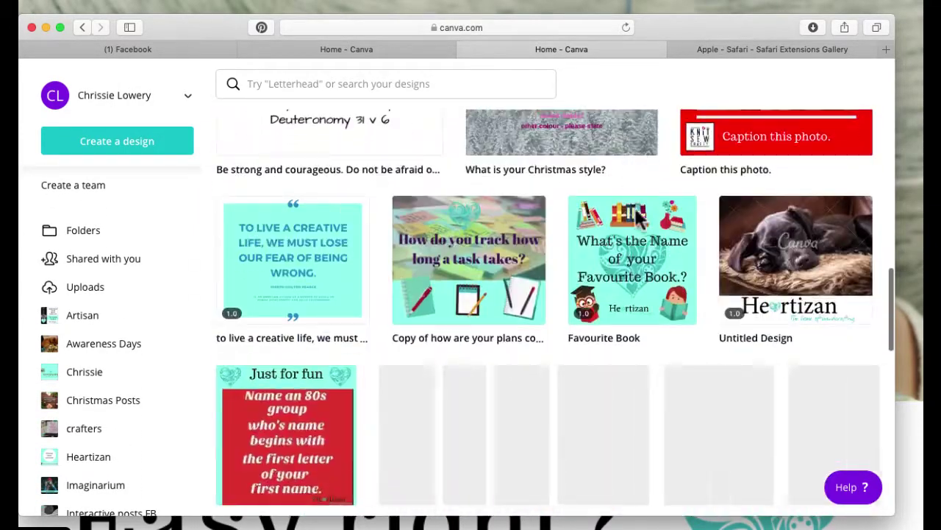
scroll(723, 331, "down", 5)
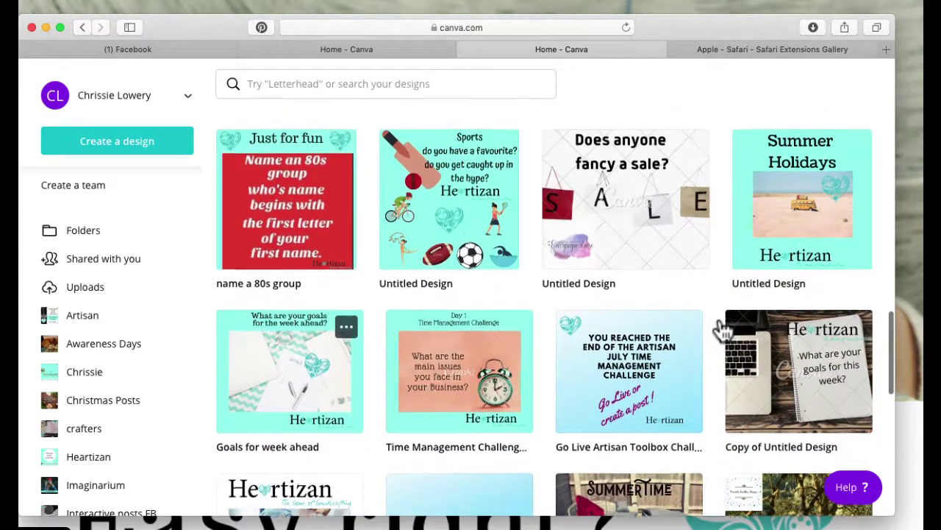
scroll(471, 294, "down", 9)
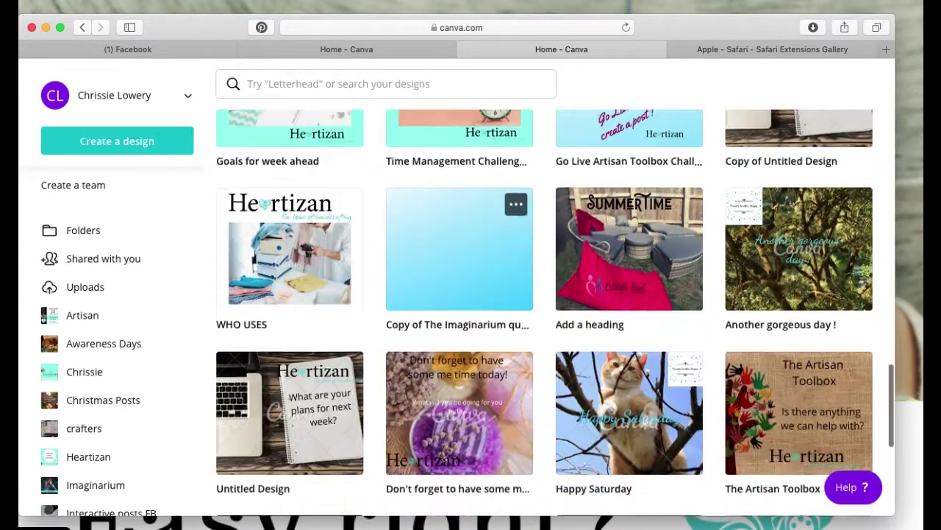
scroll(519, 331, "down", 4)
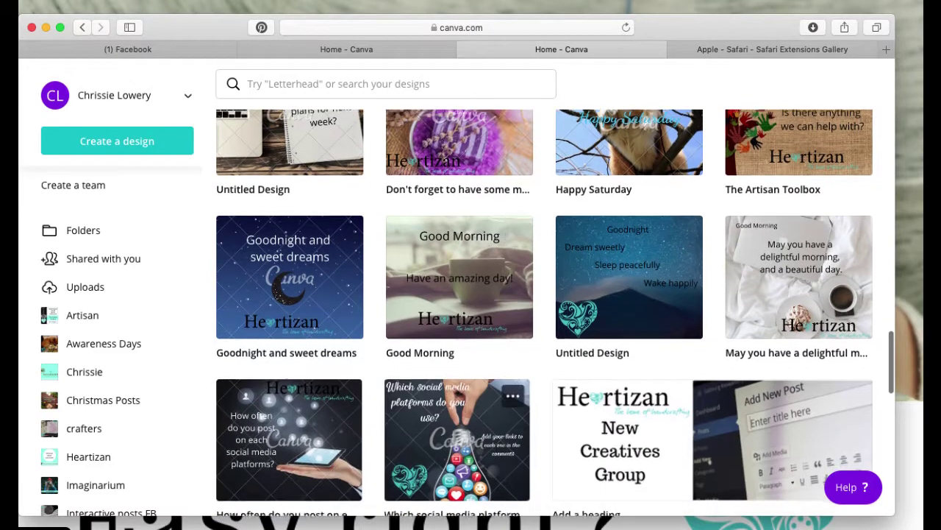
scroll(514, 331, "down", 4)
scroll(515, 331, "down", 2)
left_click(712, 225)
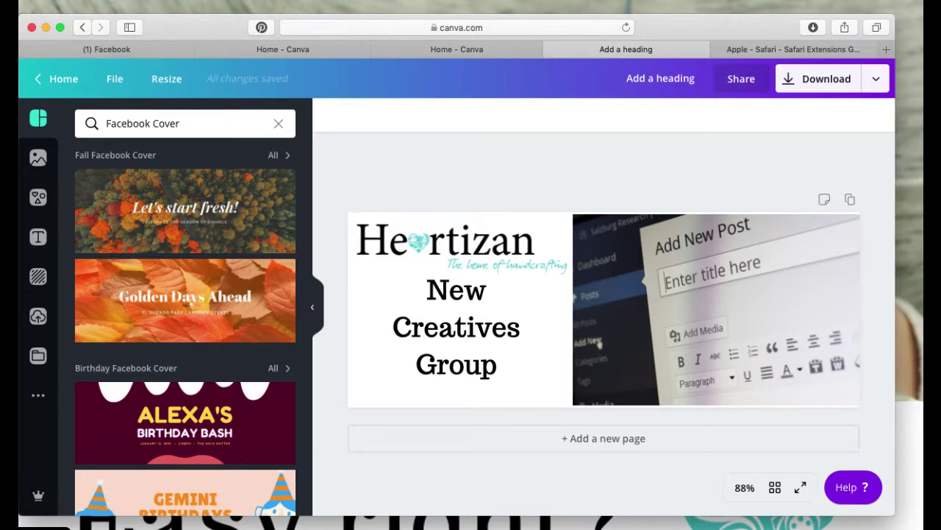
left_click(68, 81)
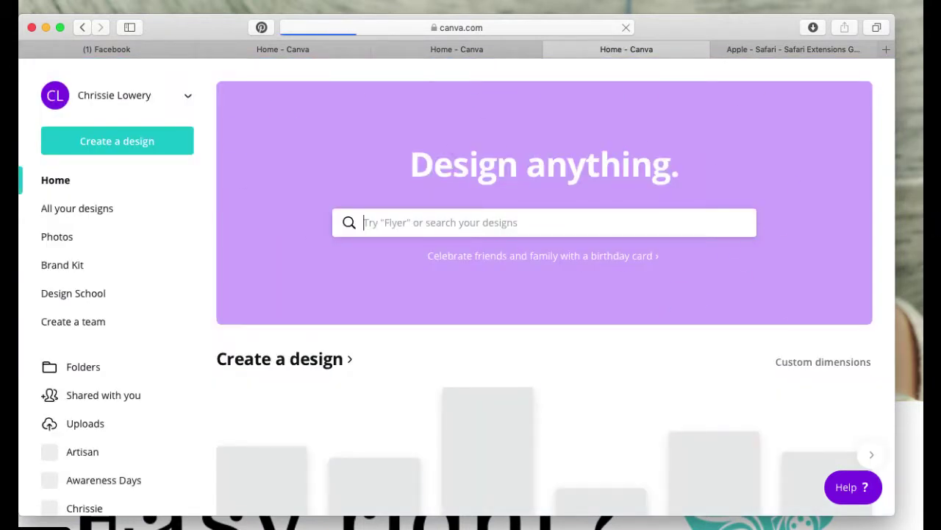
- Browse the existing designs on the home page down past the World Population Day design and return to the page start
scroll(544, 294, "down", 5)
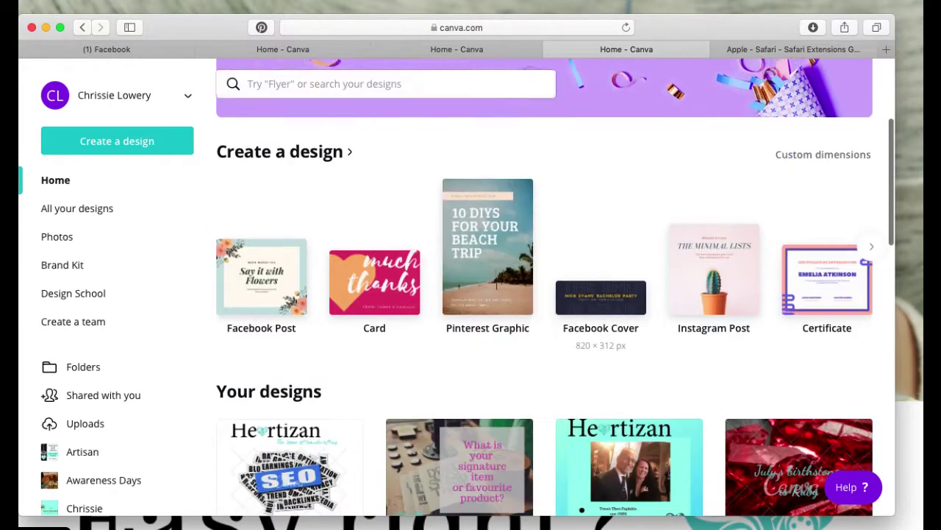
scroll(633, 331, "down", 8)
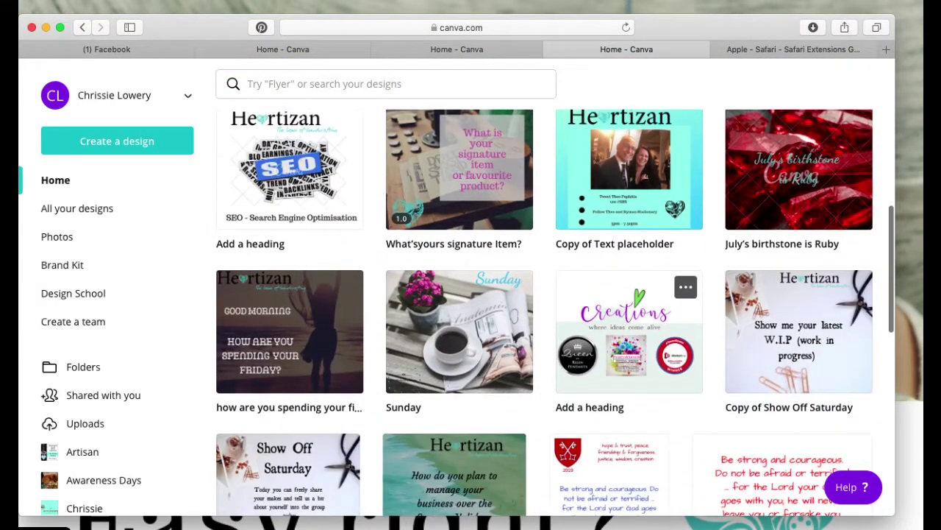
scroll(633, 331, "down", 5)
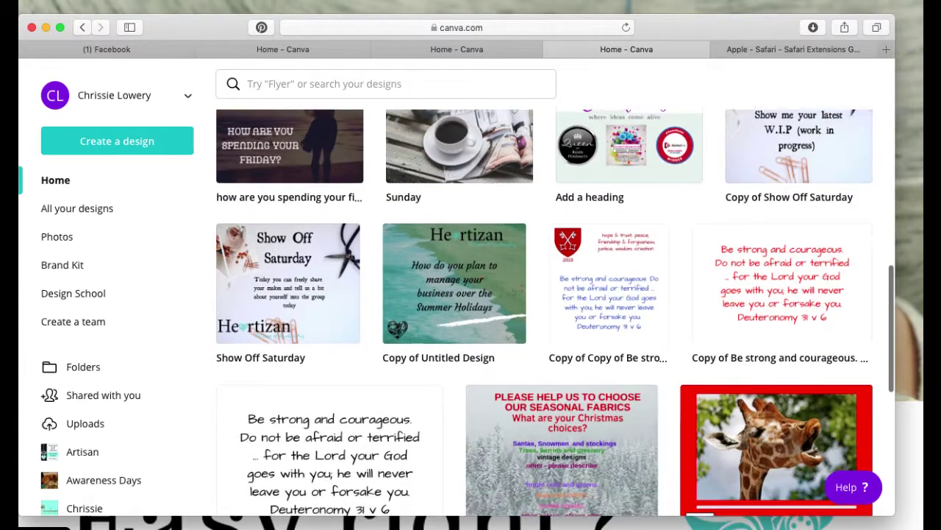
scroll(633, 331, "down", 5)
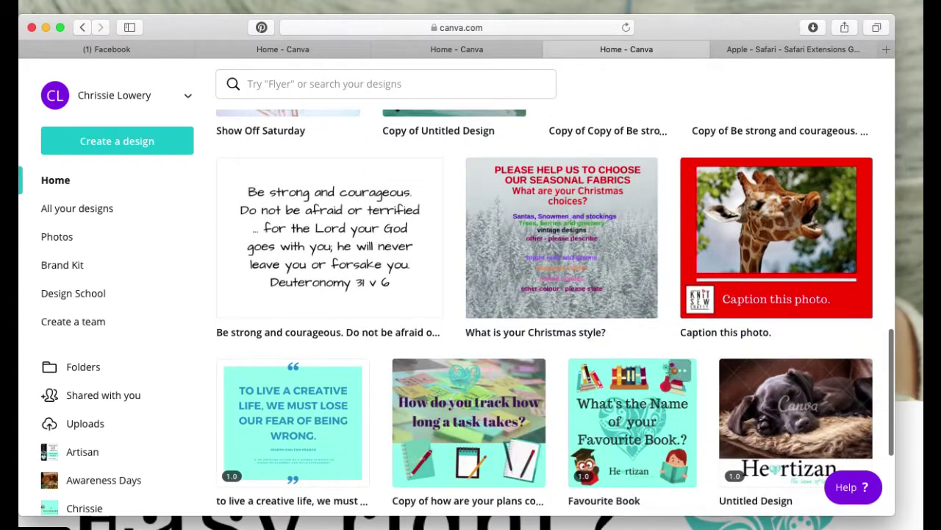
scroll(633, 331, "down", 3)
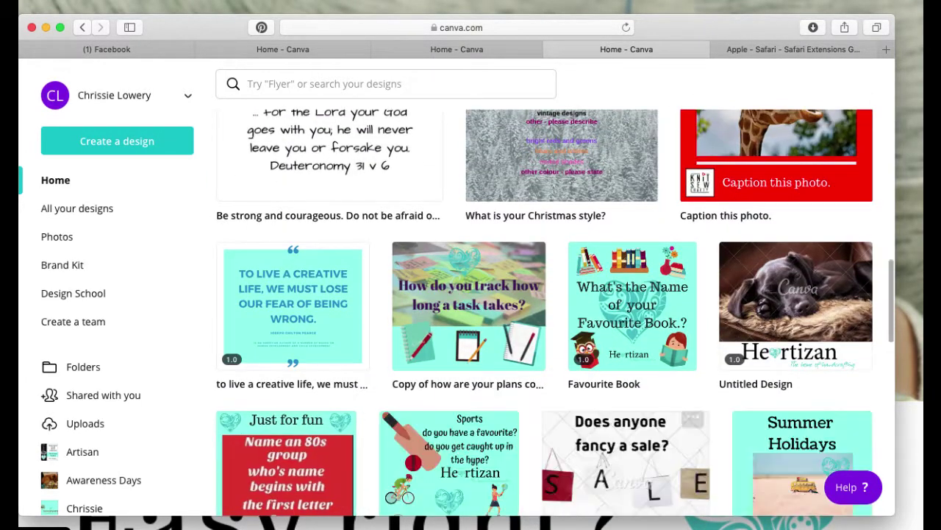
scroll(544, 309, "down", 3)
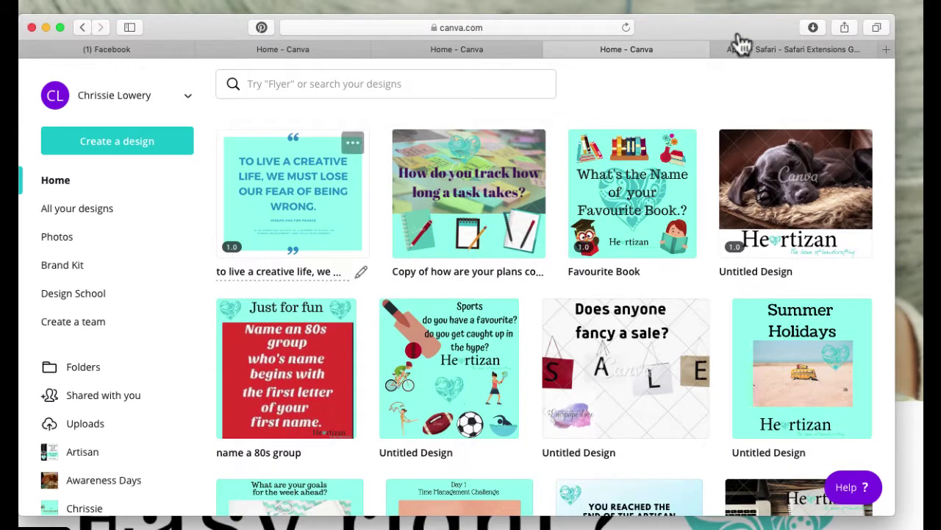
scroll(738, 40, "up", 1)
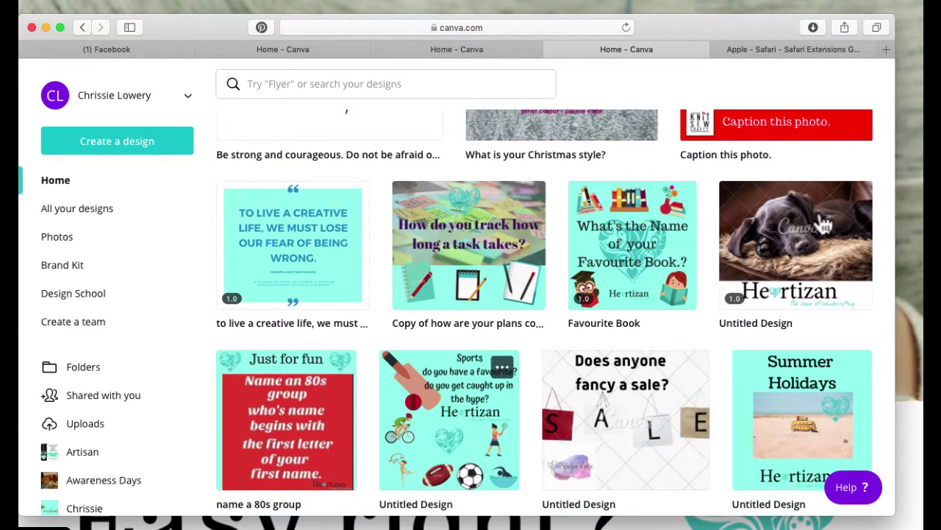
scroll(823, 223, "down", 1)
scroll(822, 223, "down", 9)
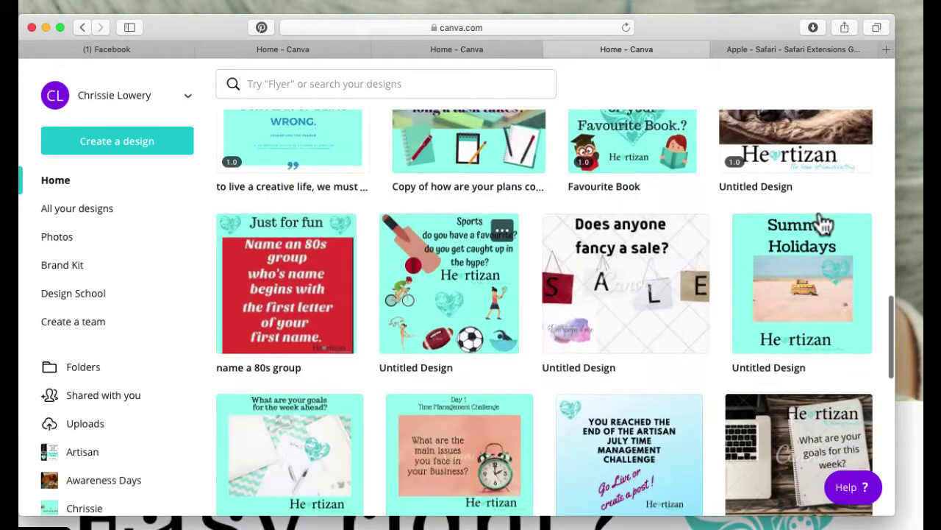
scroll(824, 224, "down", 9)
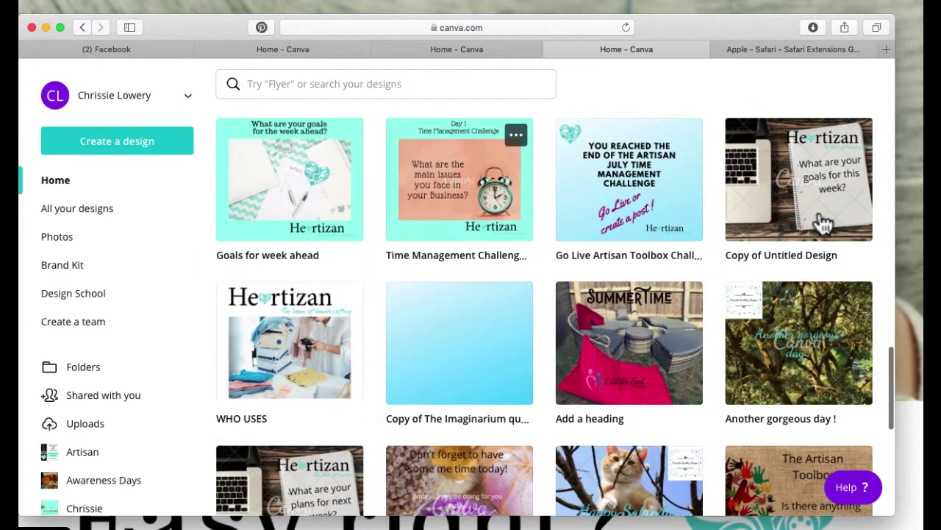
scroll(822, 224, "down", 6)
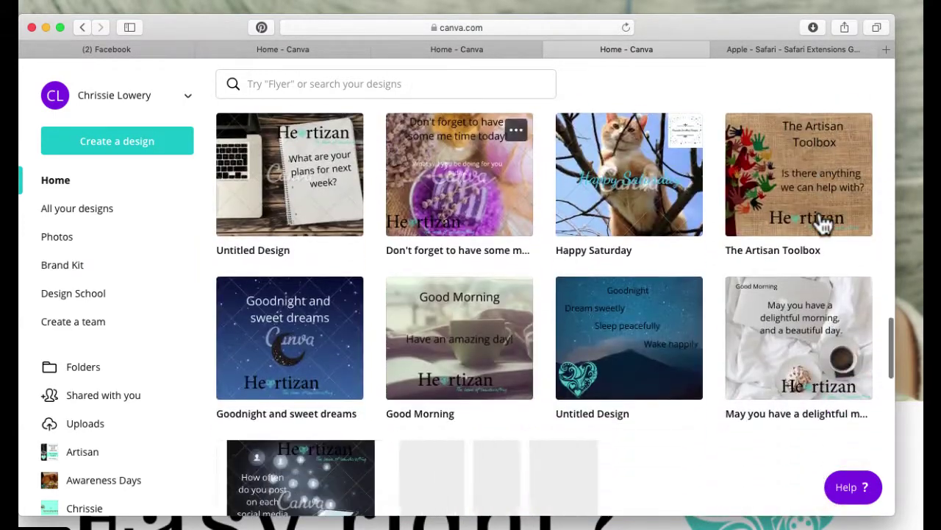
scroll(822, 223, "down", 9)
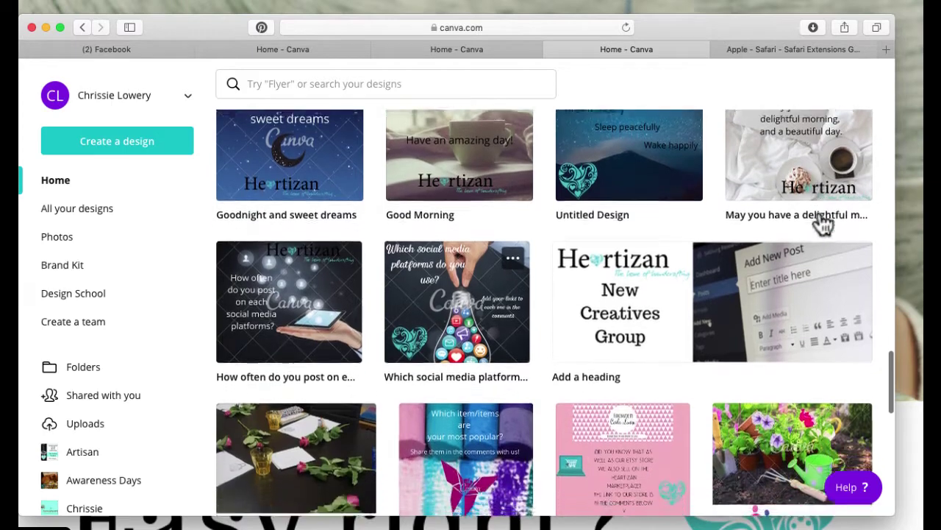
scroll(822, 224, "down", 8)
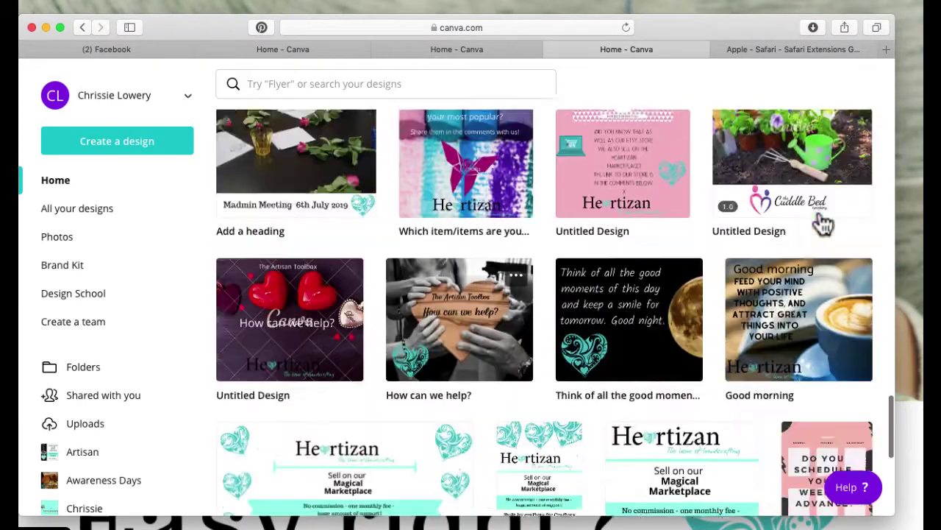
scroll(823, 224, "down", 6)
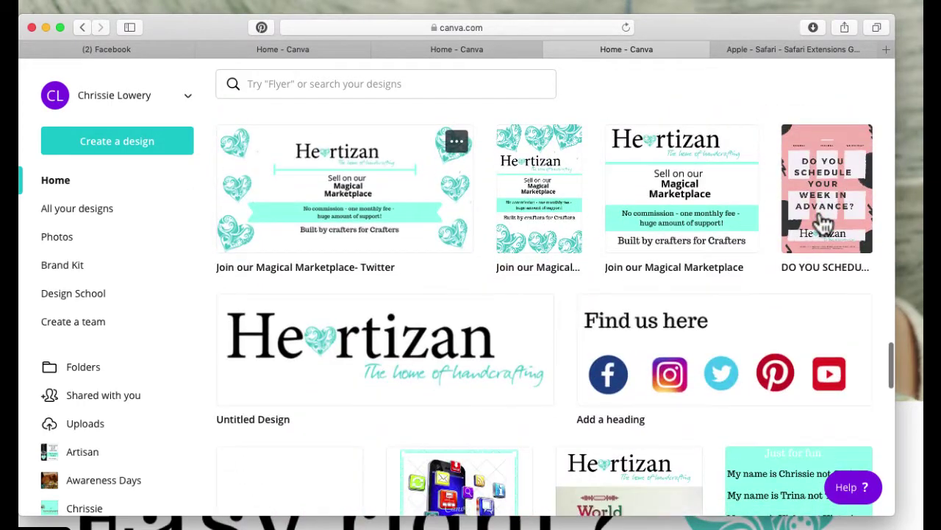
scroll(824, 223, "down", 3)
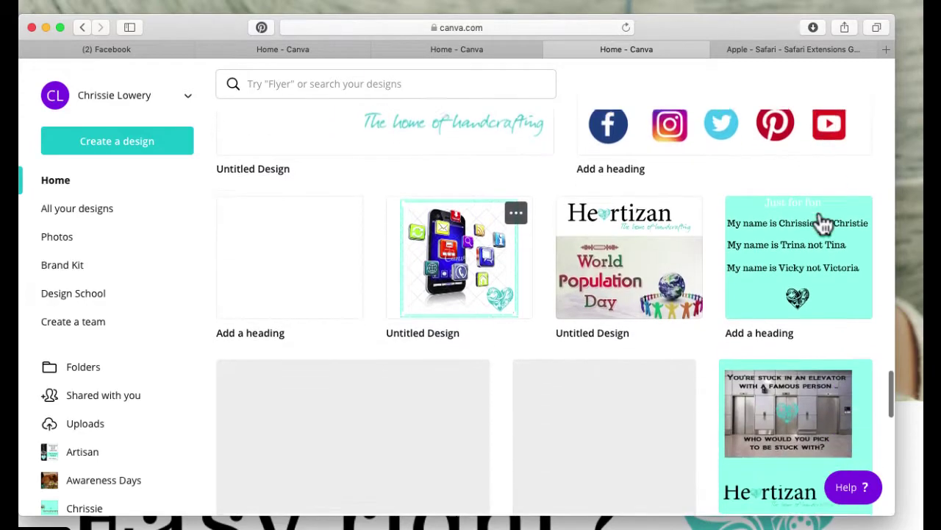
scroll(824, 224, "up", 6)
scroll(863, 101, "up", 20)
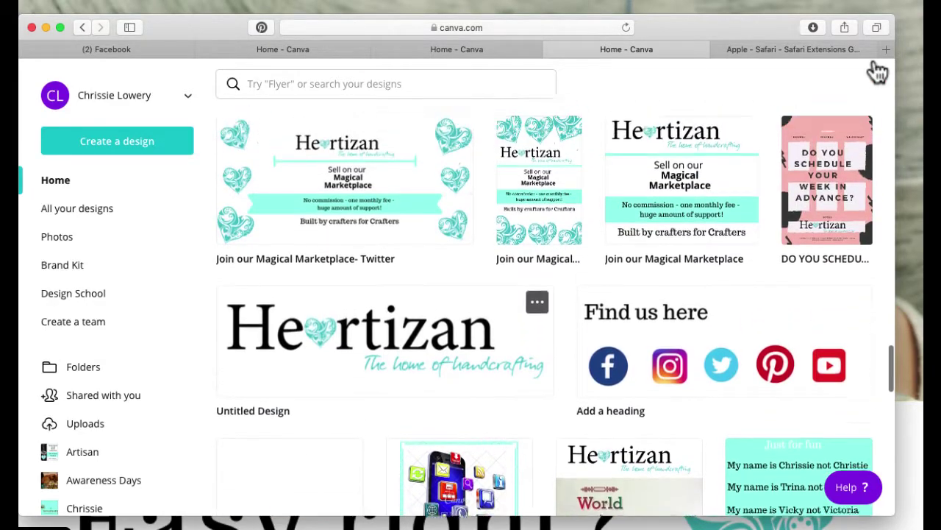
scroll(875, 46, "up", 8)
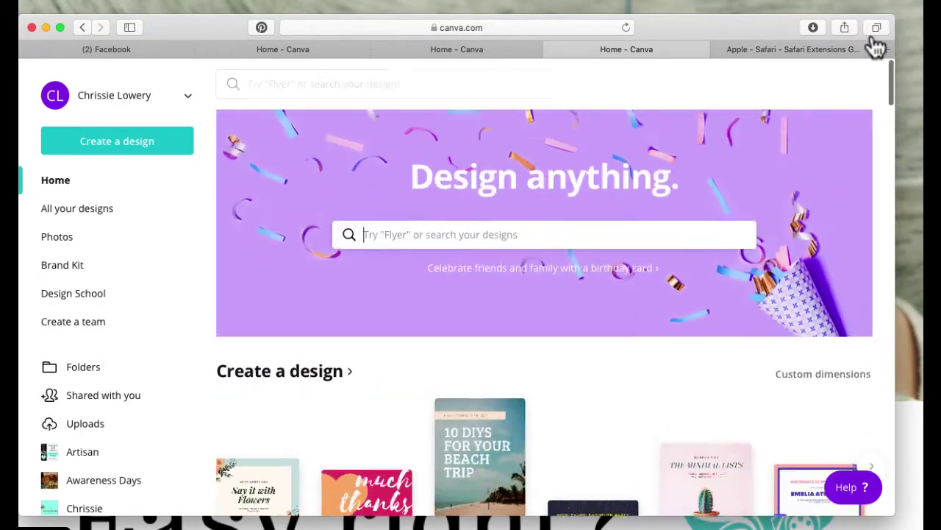
- Open the Heartizan SEO design from the existing designs and show the brand logos available in the editor
scroll(875, 45, "down", 8)
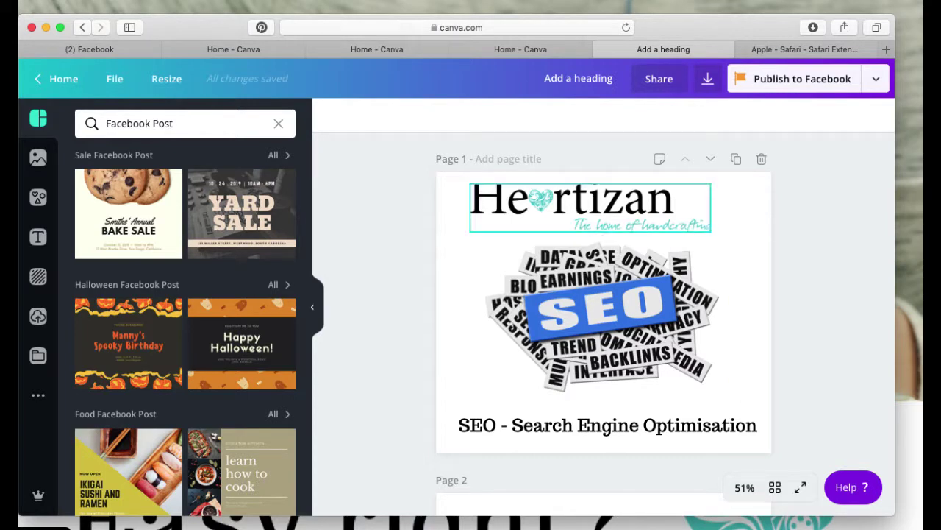
left_click(38, 356)
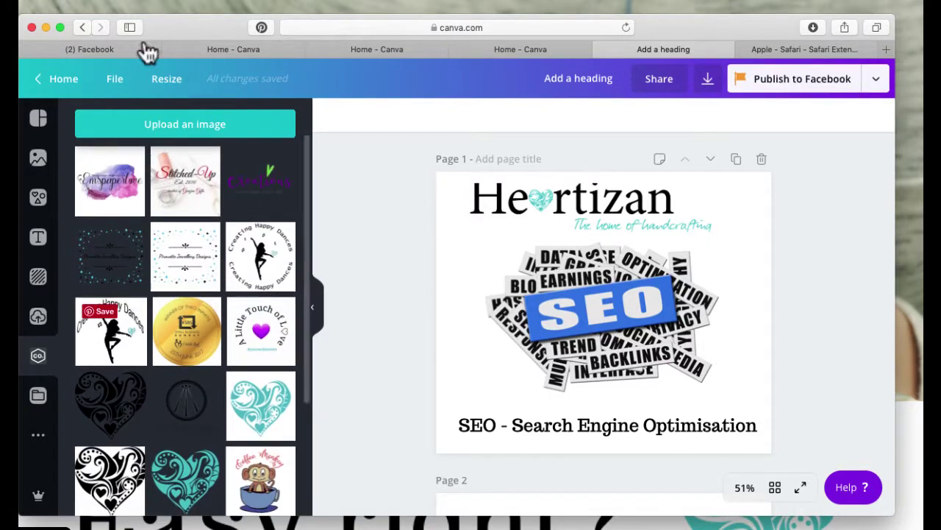
- Search the photo library for "summer" and view the heading, subheading and body text options
left_click(38, 158)
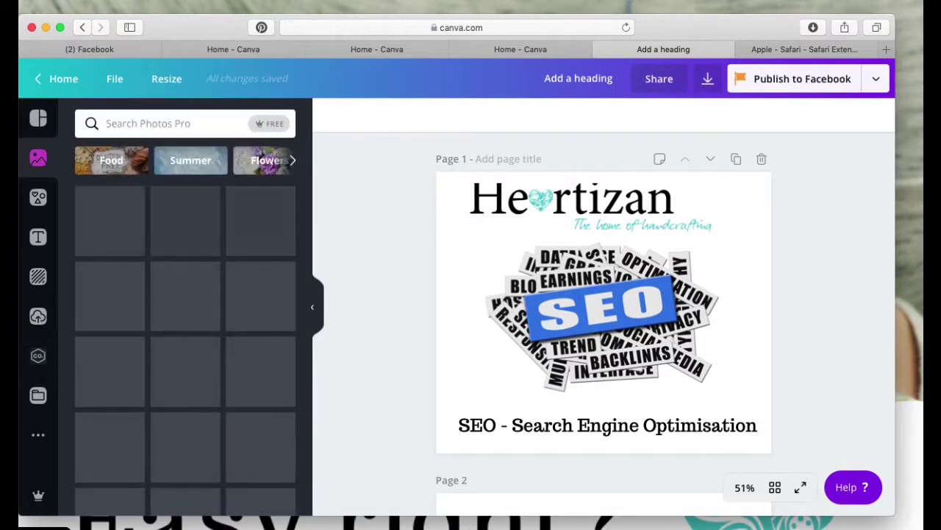
type("summer")
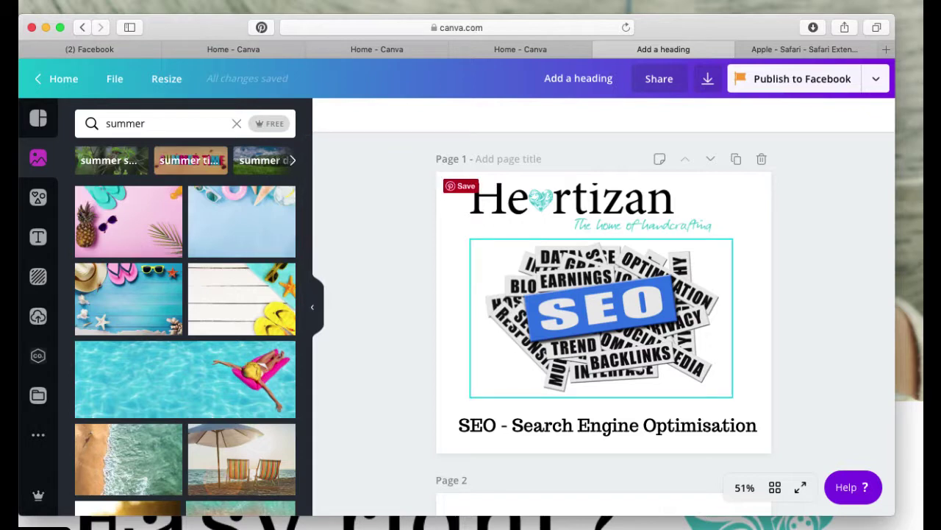
left_click(38, 237)
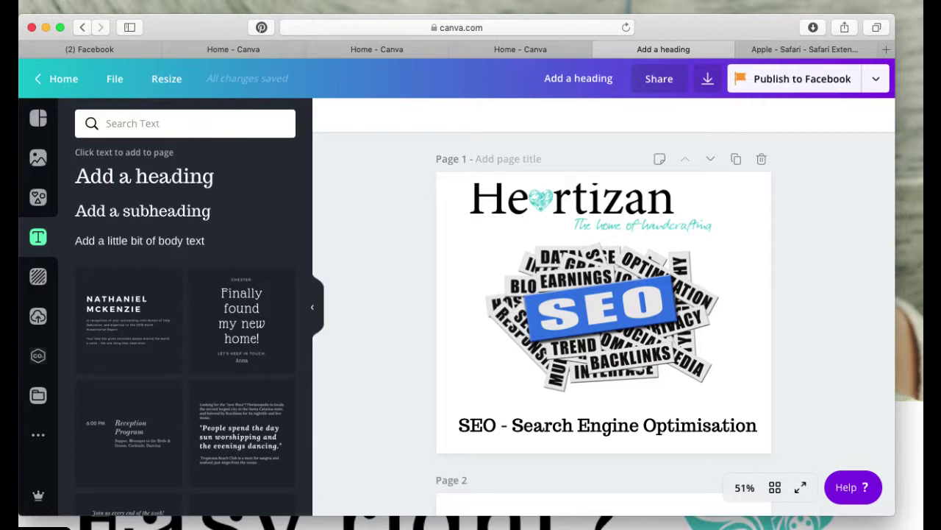
- Review the download file types for the SEO design, keep PNG selected, and look through the text templates
left_click(708, 79)
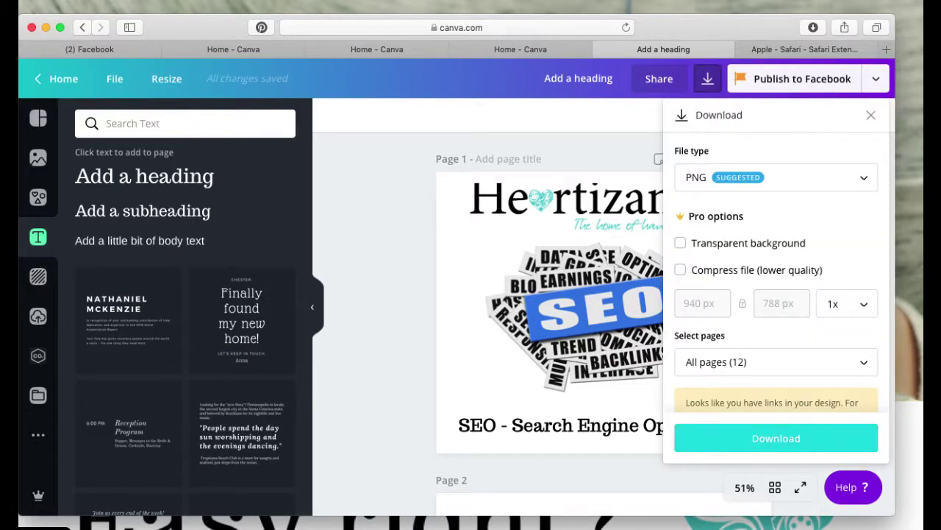
left_click(776, 178)
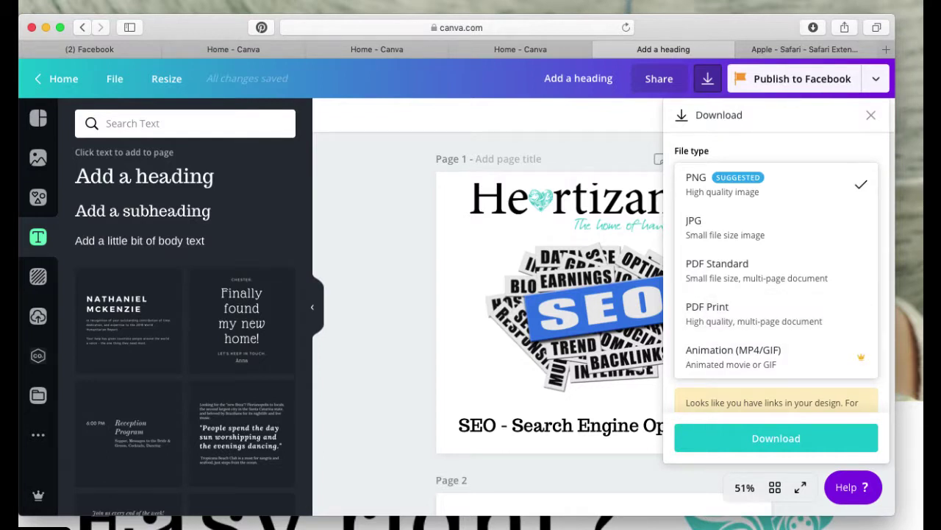
left_click(776, 184)
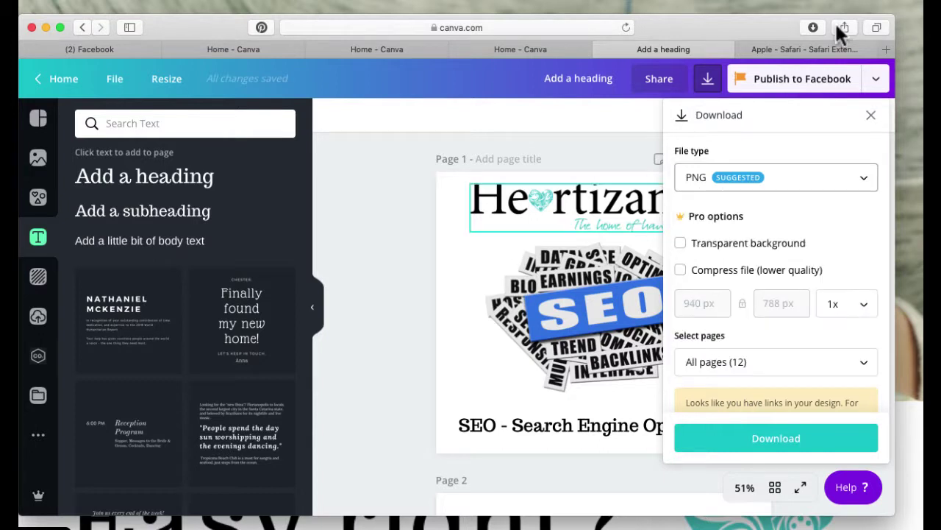
scroll(131, 353, "down", 2)
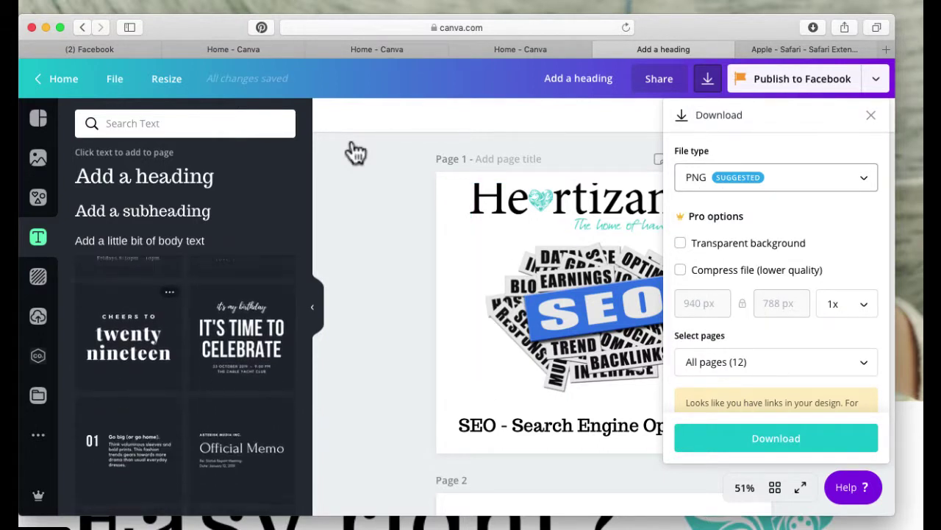
- Examine the uploaded logos and the background options, including the solid colour palettes of each brand and the default colours
left_click(86, 195)
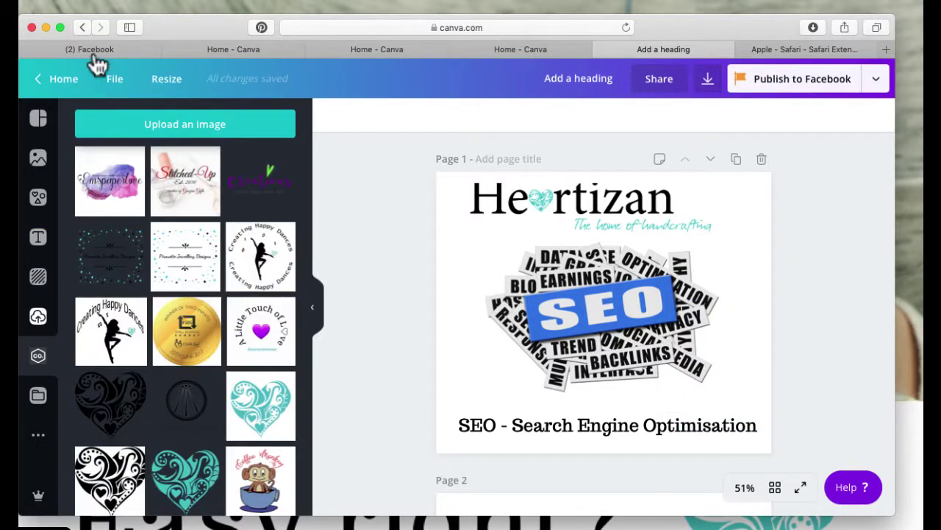
left_click(38, 277)
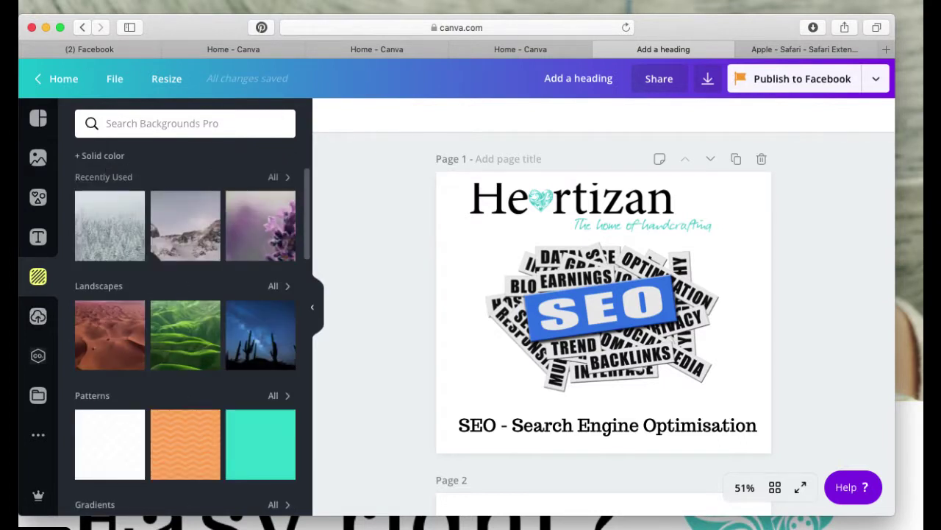
left_click(100, 156)
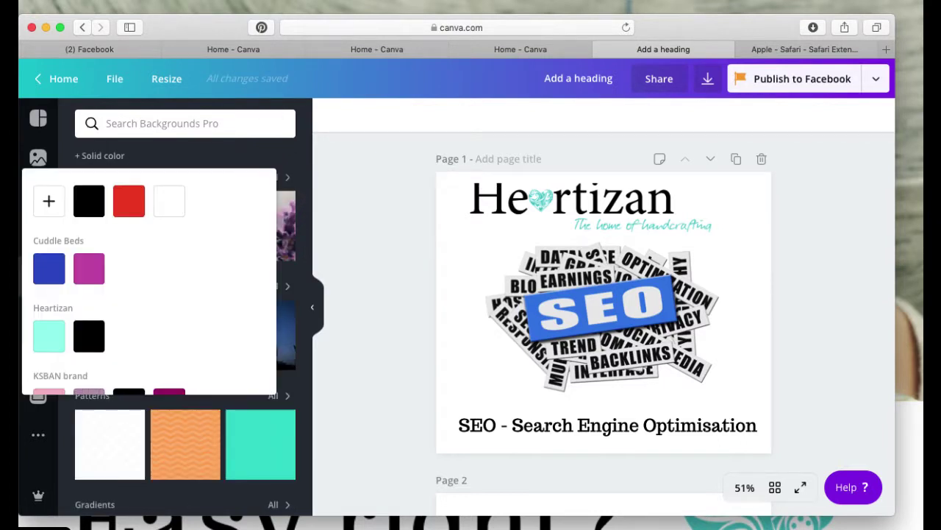
scroll(96, 275, "down", 2)
scroll(147, 279, "down", 5)
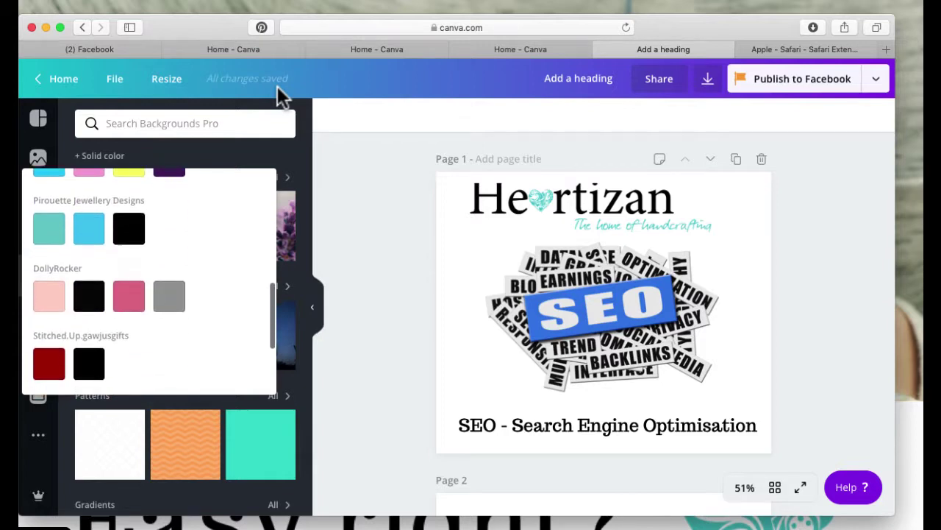
scroll(147, 280, "down", 1)
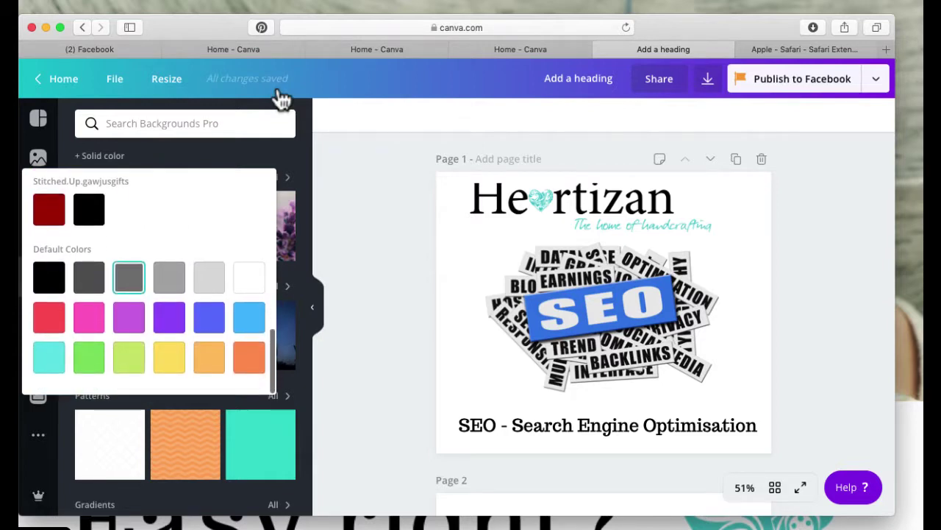
scroll(147, 280, "up", 2)
scroll(147, 280, "up", 3)
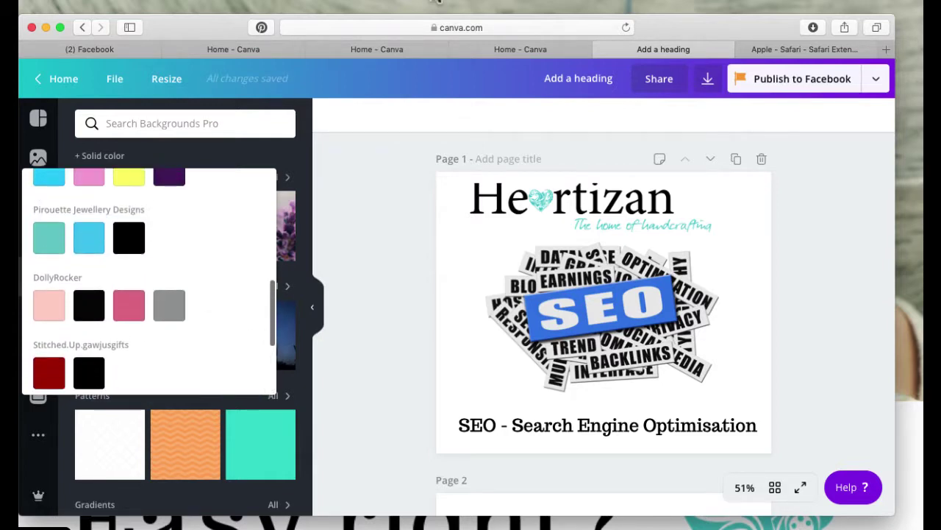
scroll(147, 280, "up", 3)
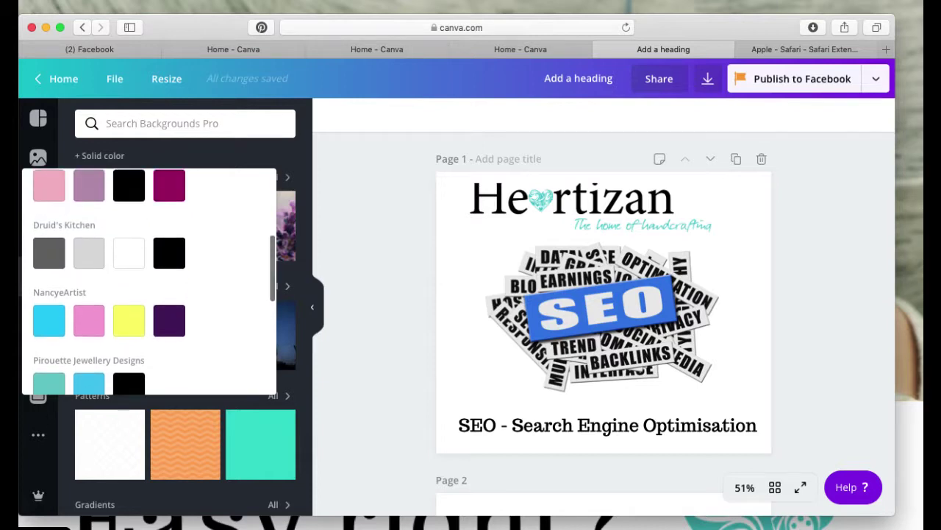
scroll(147, 279, "up", 2)
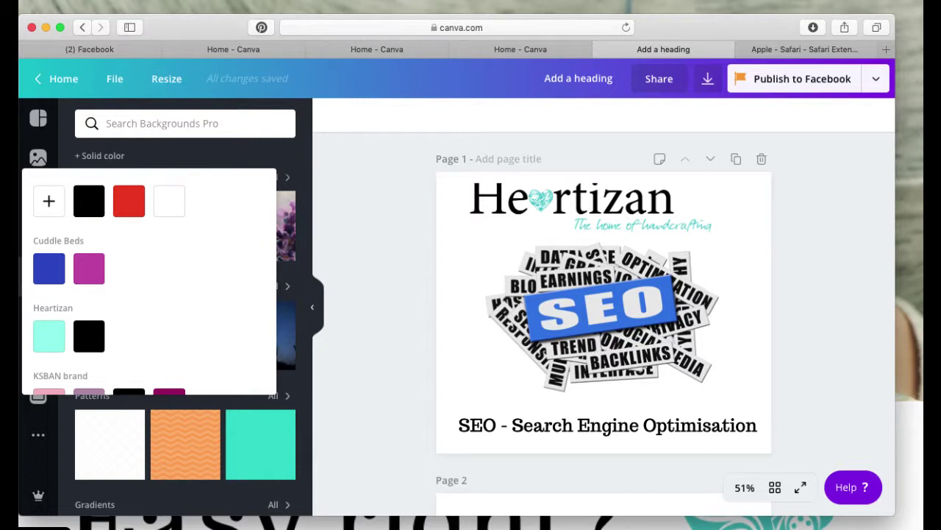
- Close the background colour palette, leave the SEO design for the home page and show the existing designs
key("Escape")
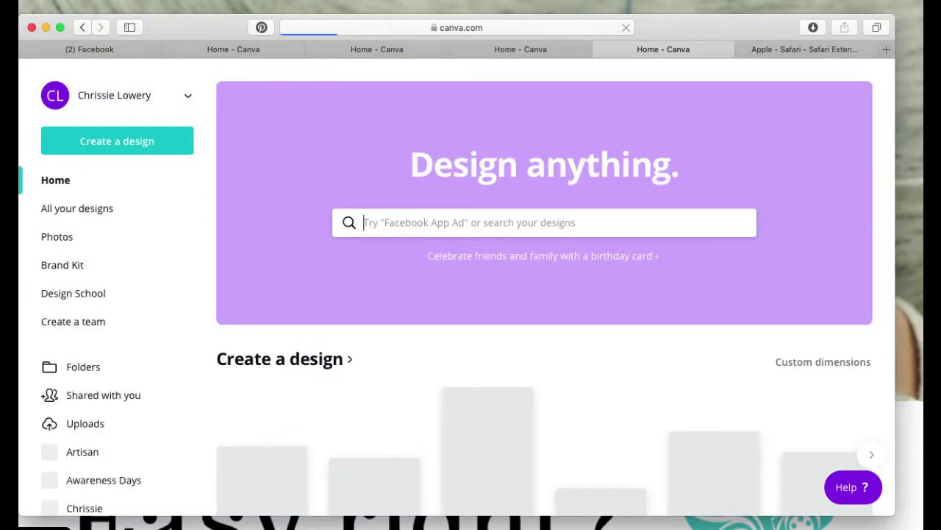
scroll(738, 304, "down", 5)
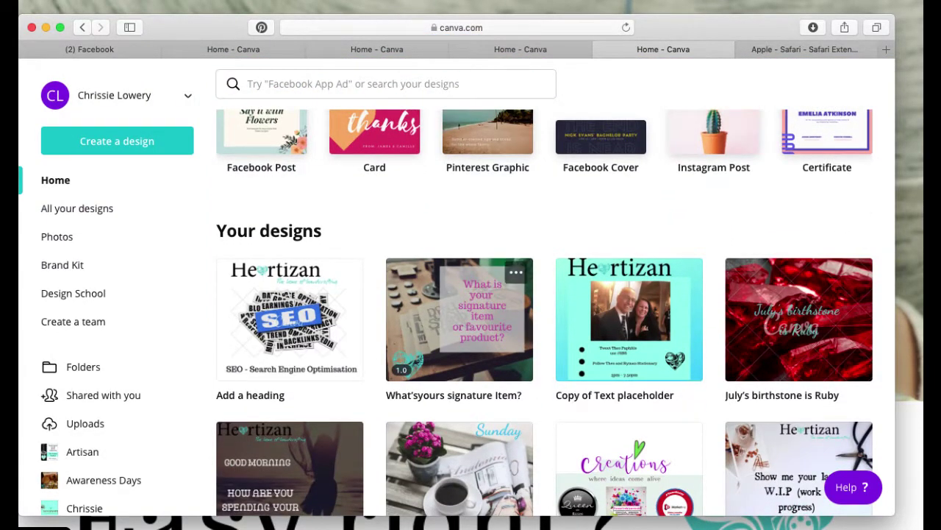
- Open the "What'syours signature Item?" design and select its background photo, leaving nothing selected at the end
left_click(464, 316)
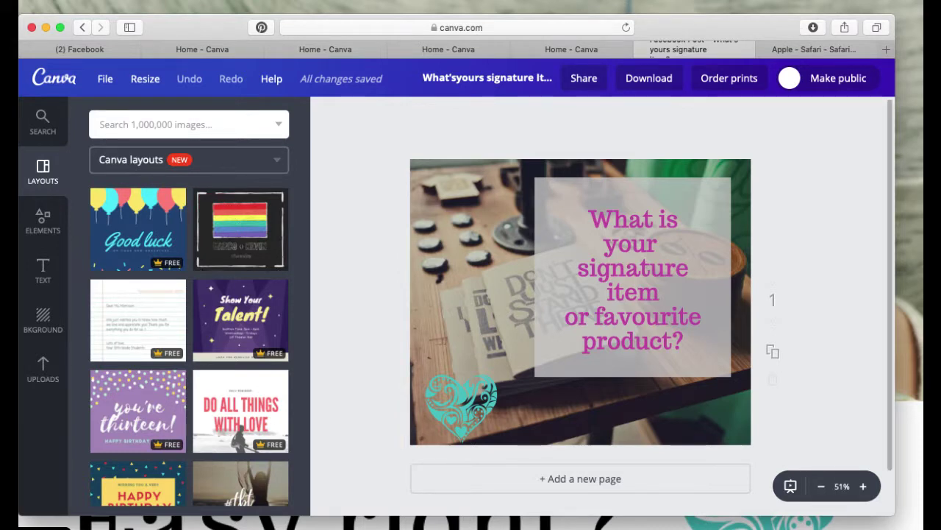
left_click(478, 294)
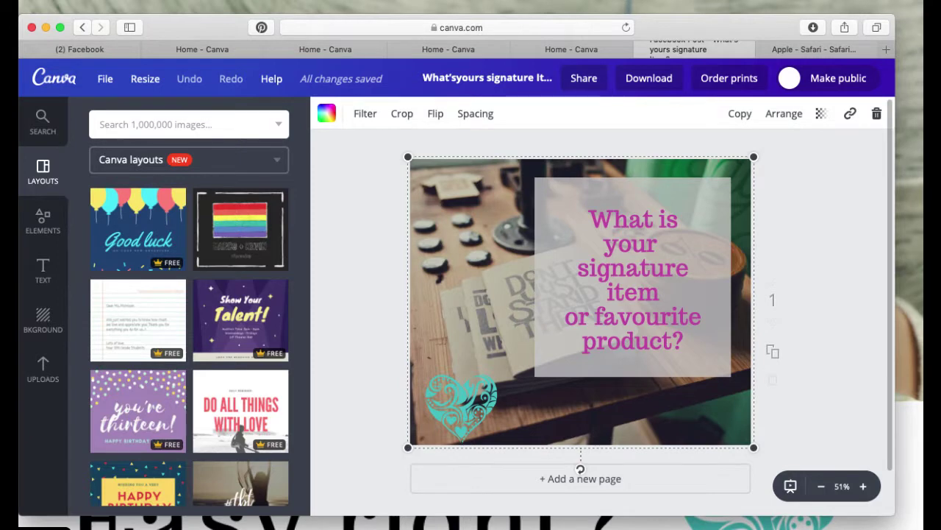
key("Escape")
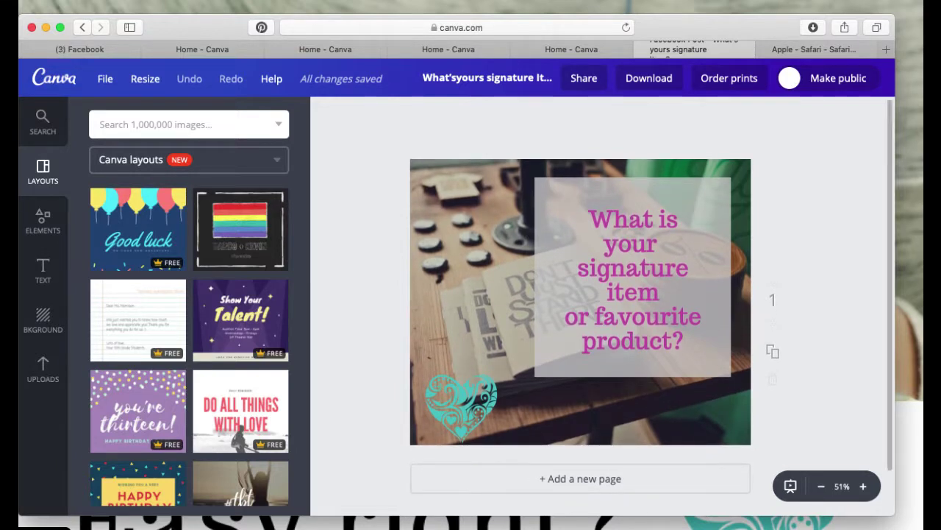
left_click(471, 309)
left_click(817, 243)
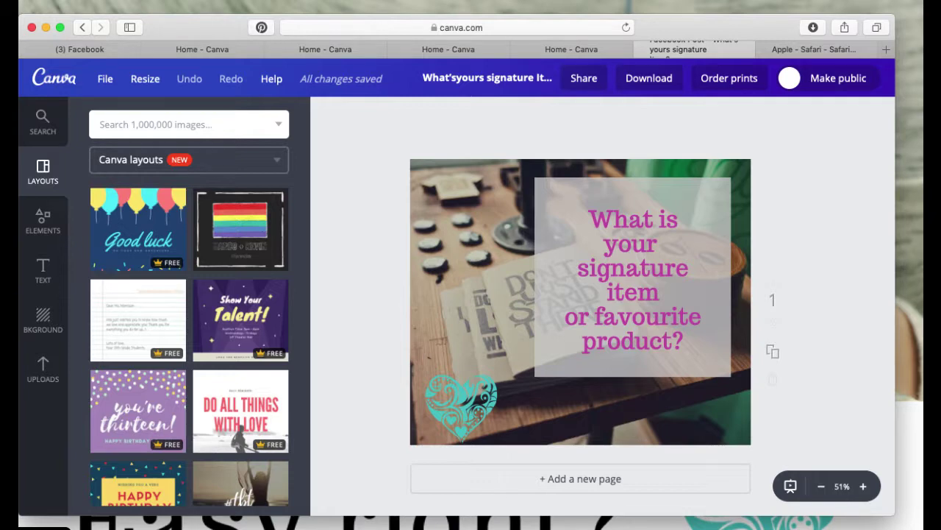
- Save the design's wooden-table background photo as a Pinterest pin on the Heartizan Help board
left_click(261, 27)
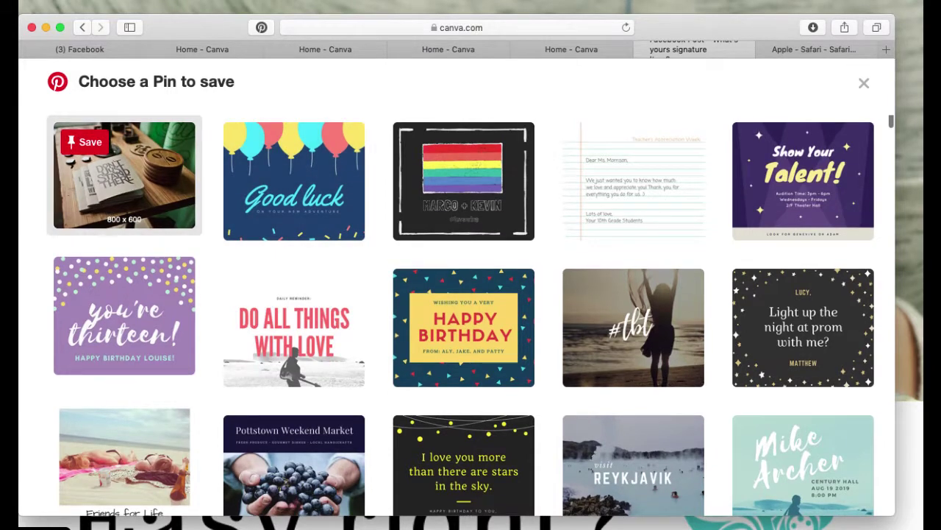
left_click(86, 142)
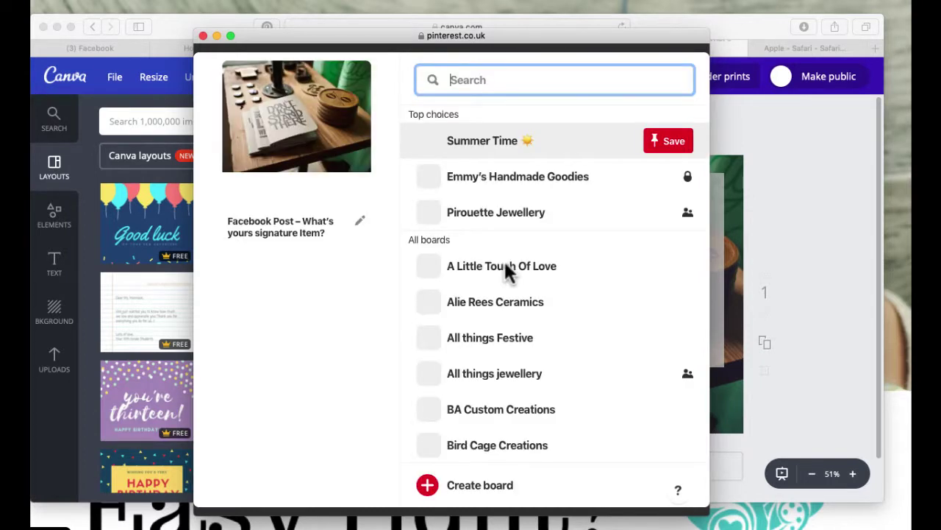
scroll(551, 192, "down", 5)
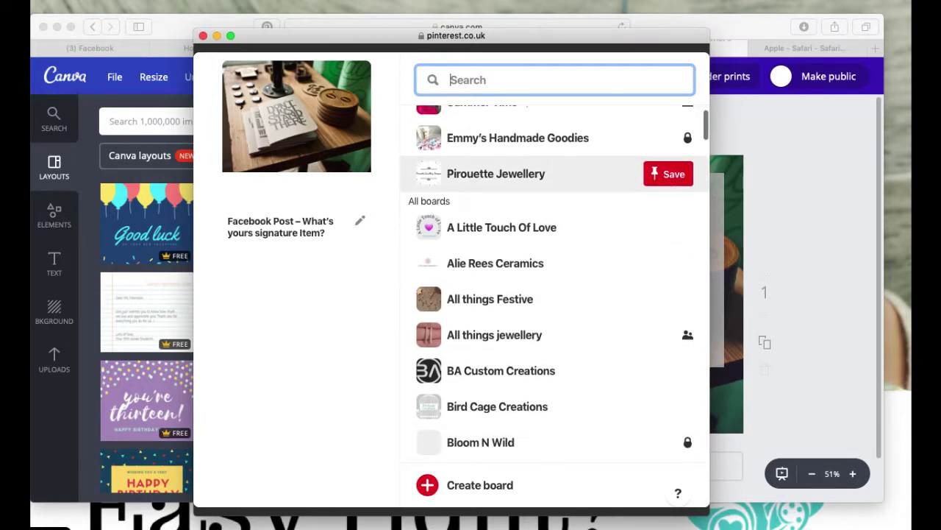
scroll(552, 184, "up", 4)
scroll(552, 188, "up", 1)
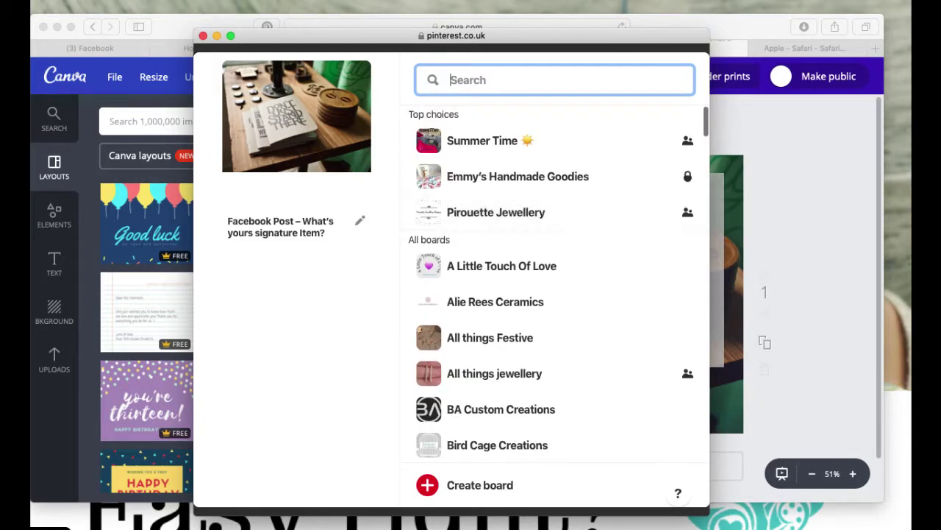
scroll(551, 295, "down", 1)
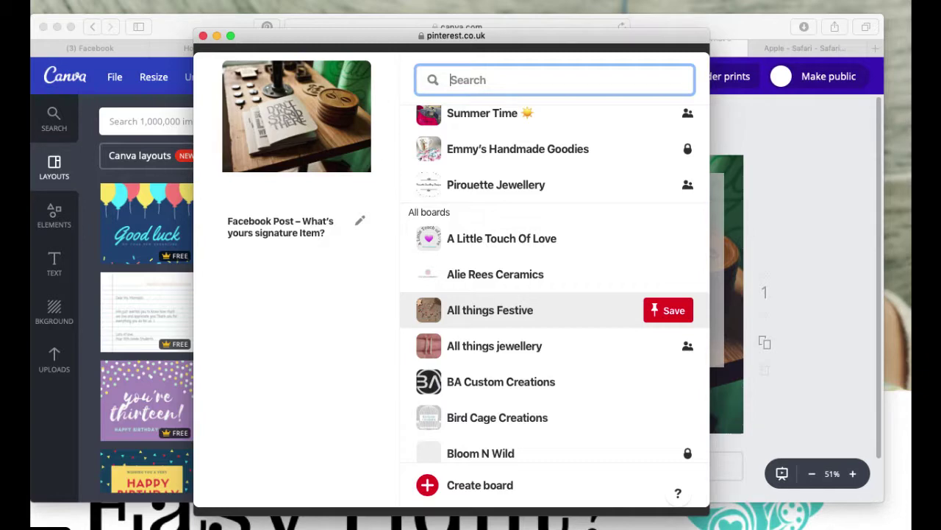
scroll(555, 331, "down", 15)
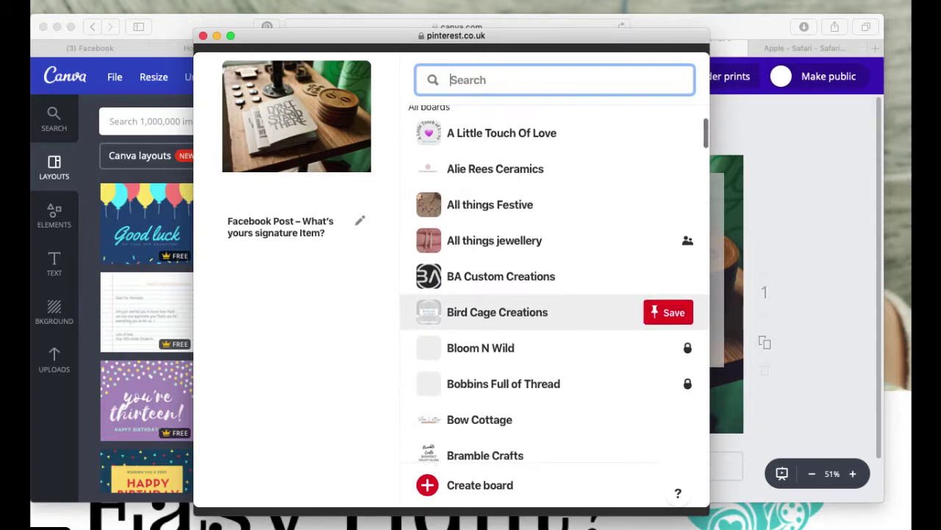
scroll(555, 377, "down", 5)
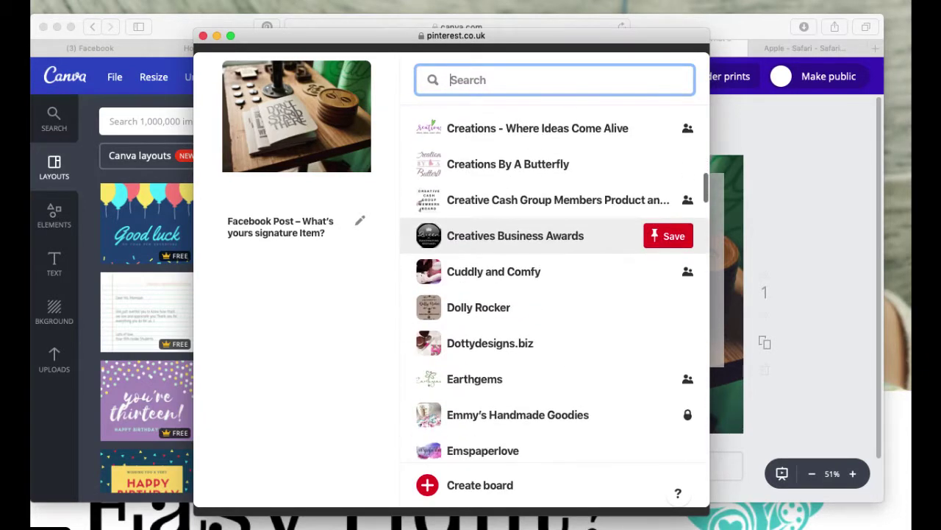
scroll(555, 423, "up", 7)
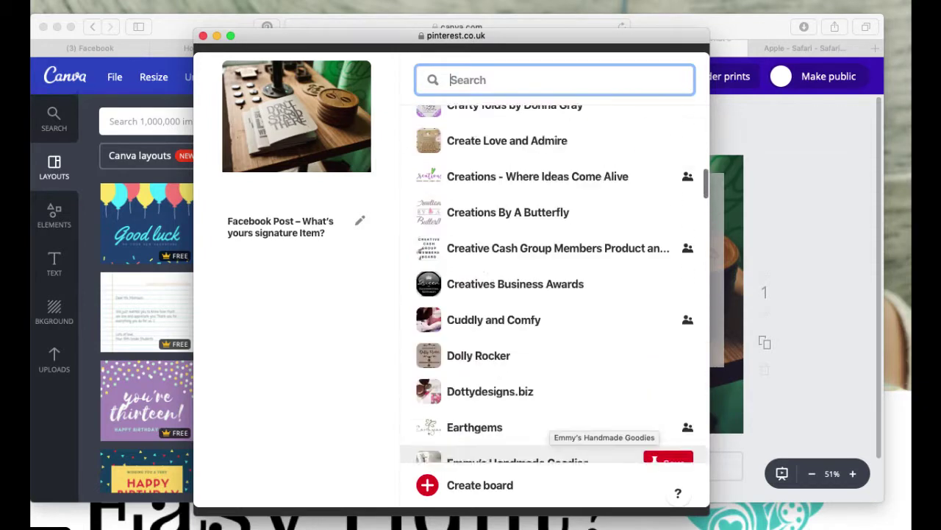
scroll(556, 268, "down", 5)
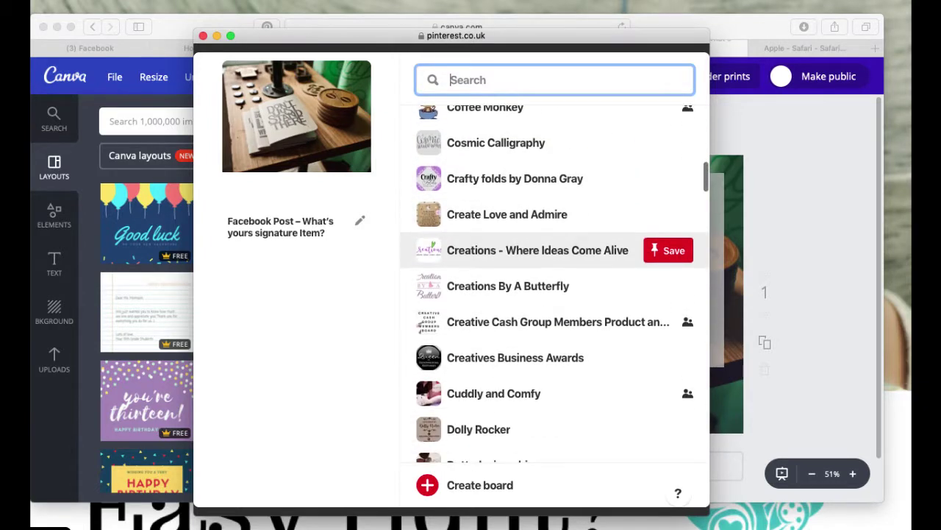
scroll(555, 287, "down", 5)
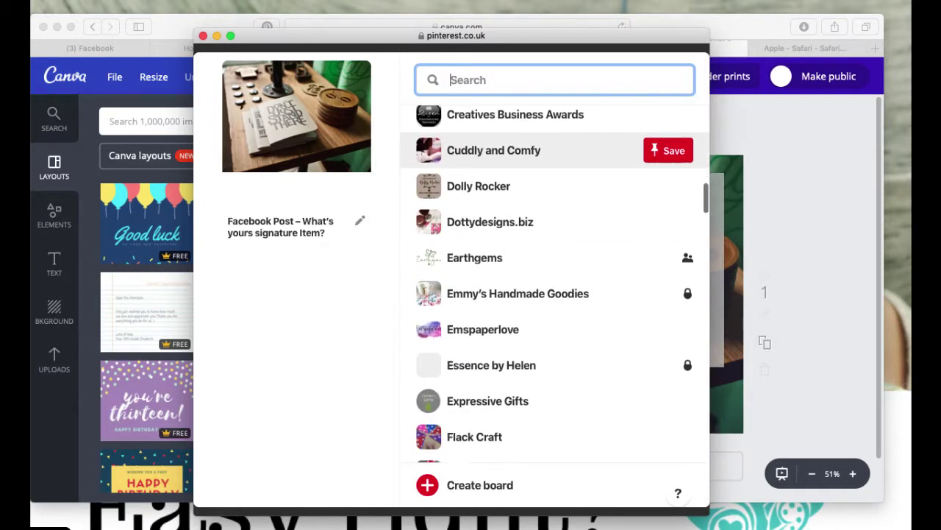
scroll(555, 264, "down", 5)
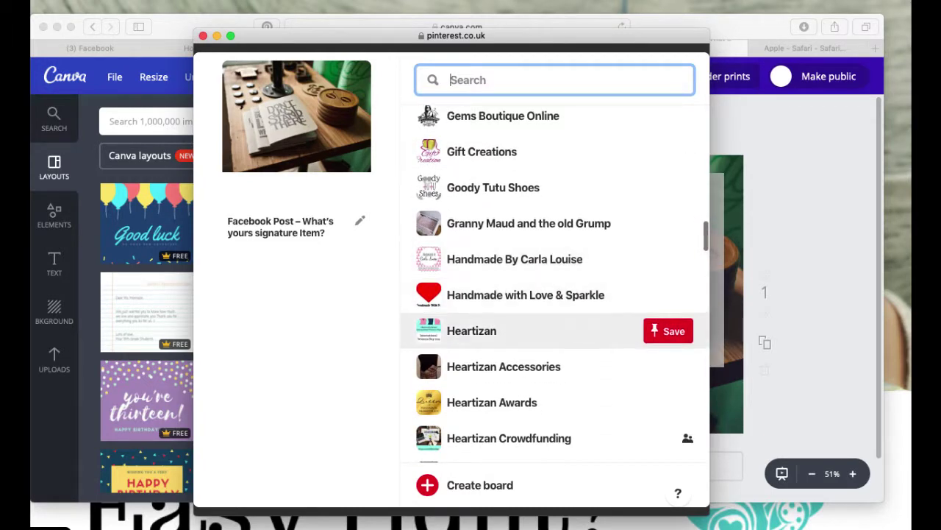
scroll(555, 330, "down", 3)
scroll(555, 331, "down", 4)
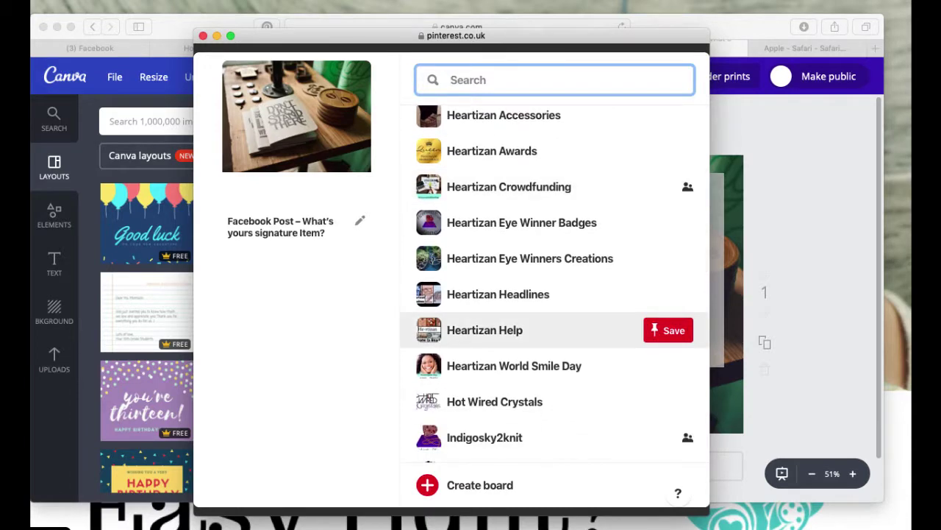
left_click(556, 330)
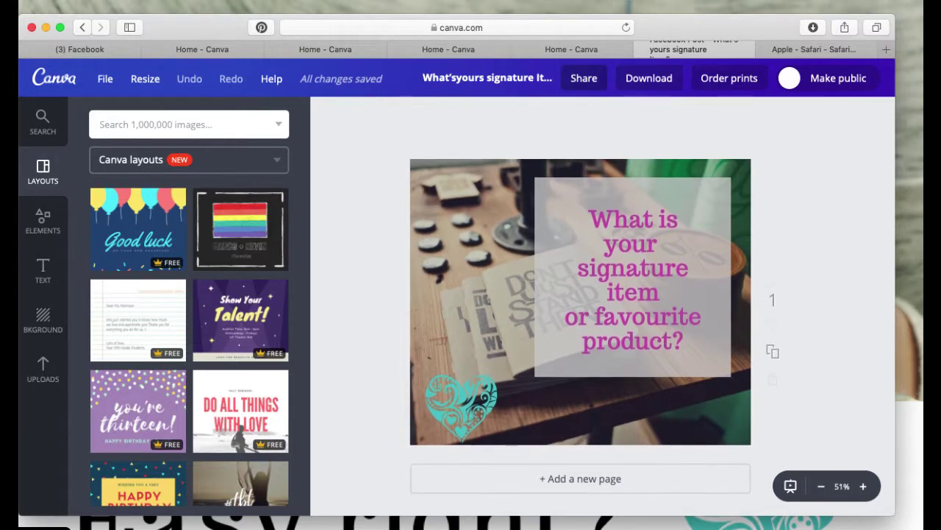
- View the options for inviting people to the design and for making it public, keeping the design private
left_click(584, 78)
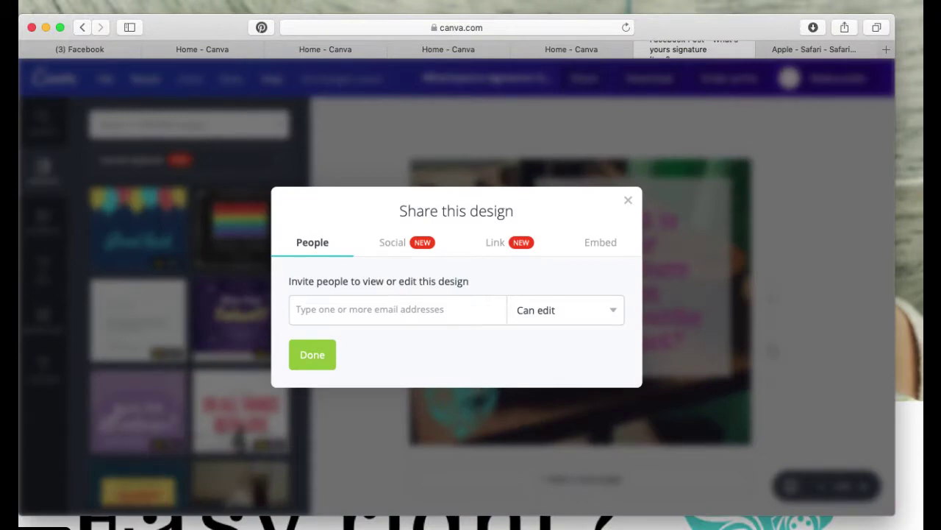
left_click(628, 200)
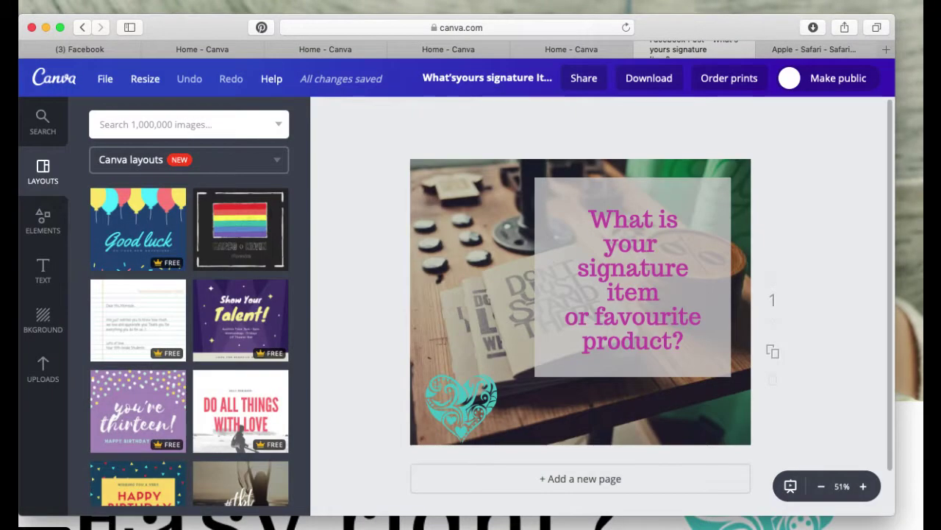
left_click(828, 78)
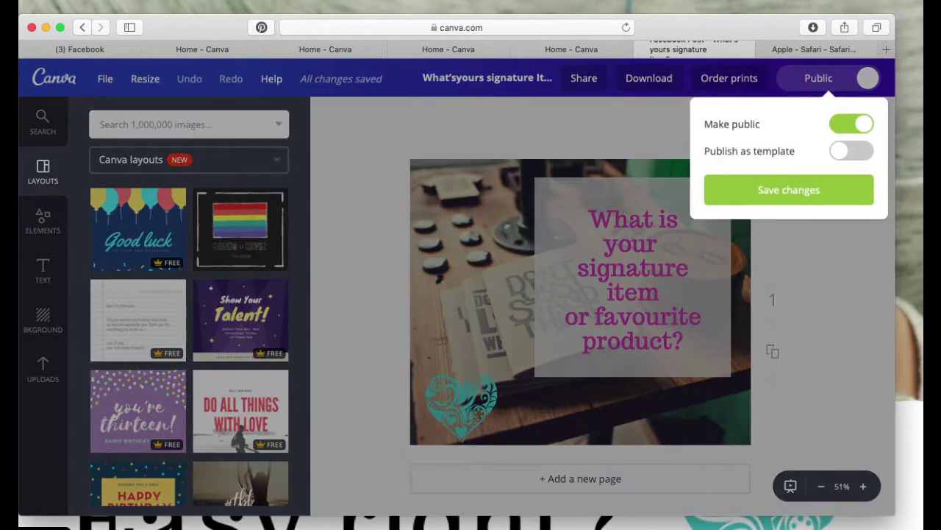
left_click(828, 78)
- Review the download settings and the explanation of the different file types, and close both without downloading
left_click(648, 78)
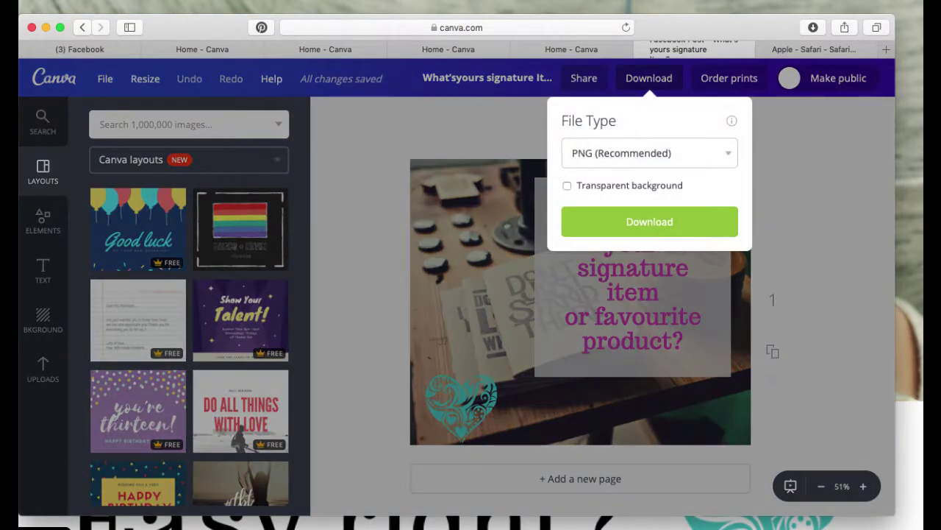
left_click(732, 120)
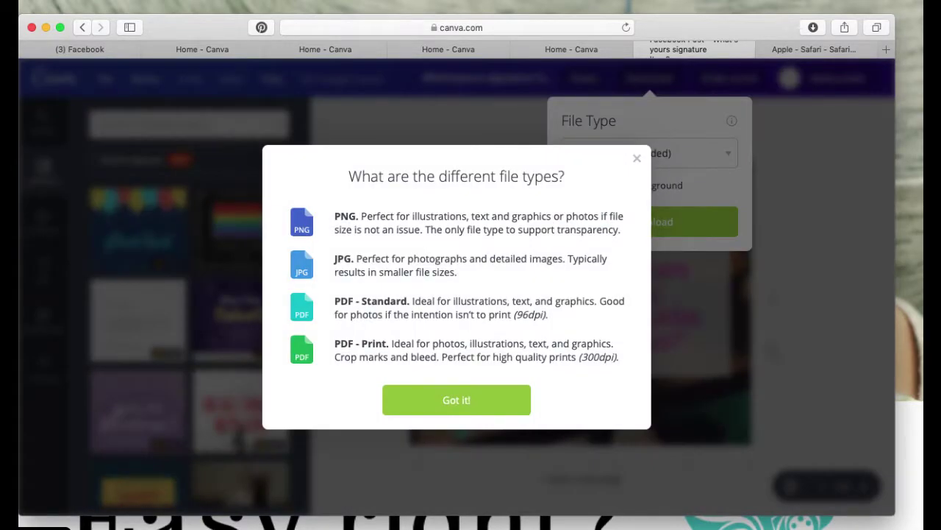
key("Escape")
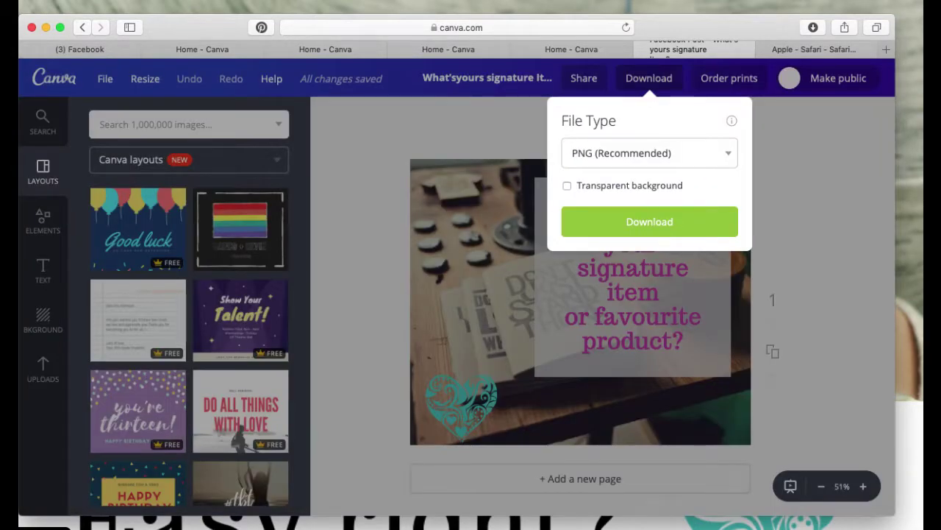
key("Escape")
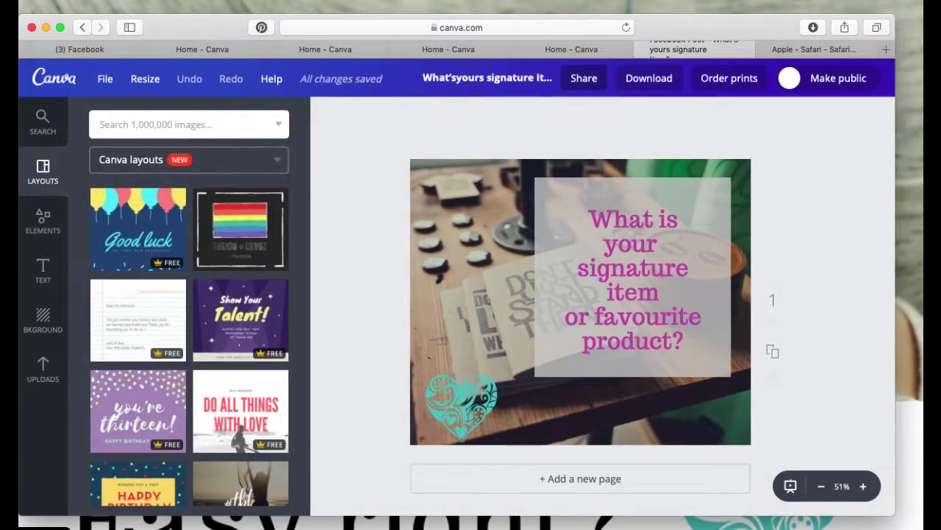
- Examine the design's sharing options for people, social networks and links, and close them without sharing
left_click(584, 78)
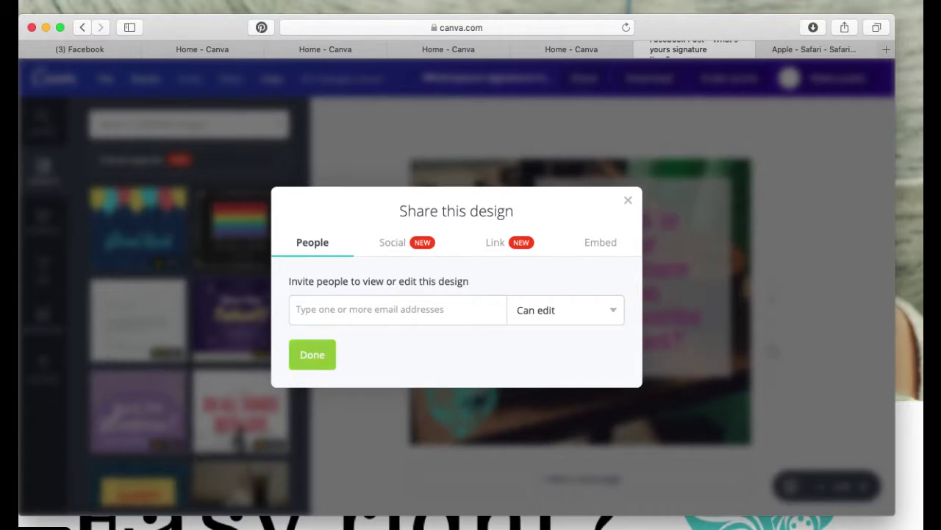
left_click(392, 242)
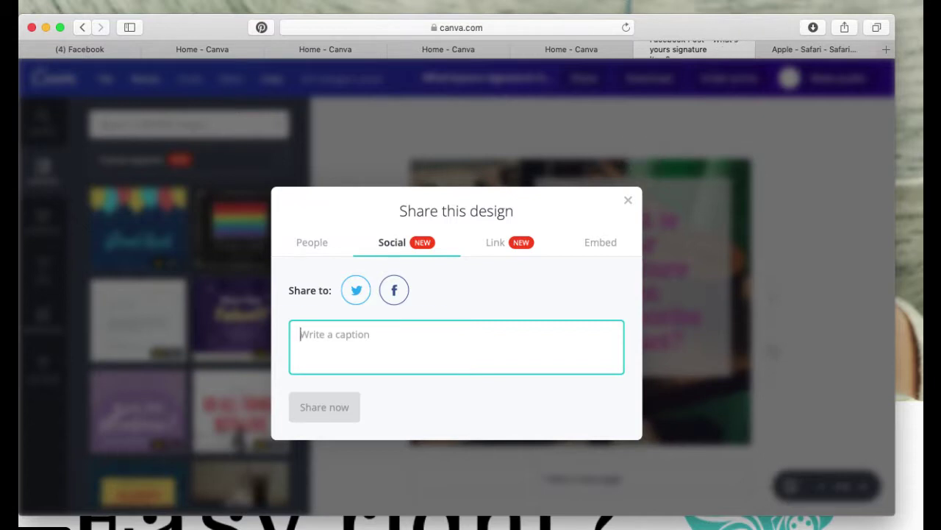
left_click(496, 243)
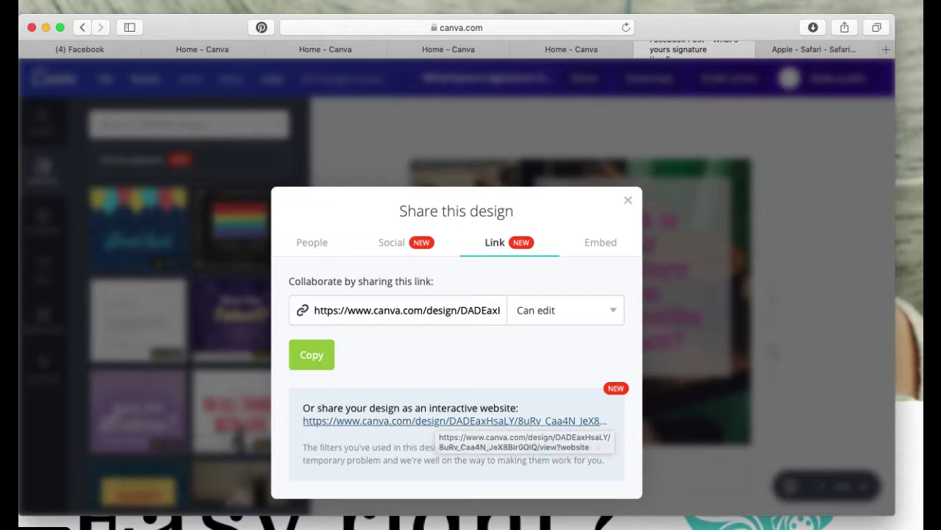
key("Escape")
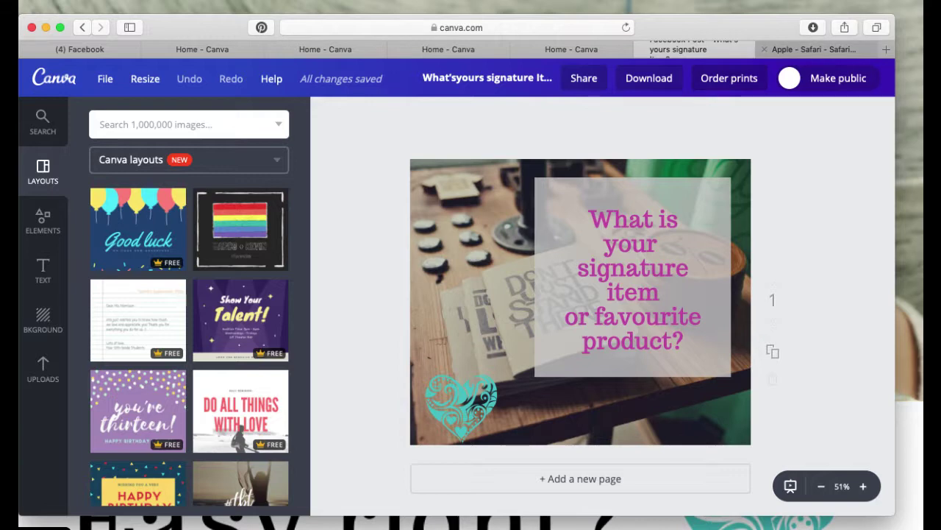
- Switch to the Apple Safari Extensions page and examine the popular extensions, including Pinterest's Pin It Button
left_click(812, 49)
scroll(864, 61, "down", 4)
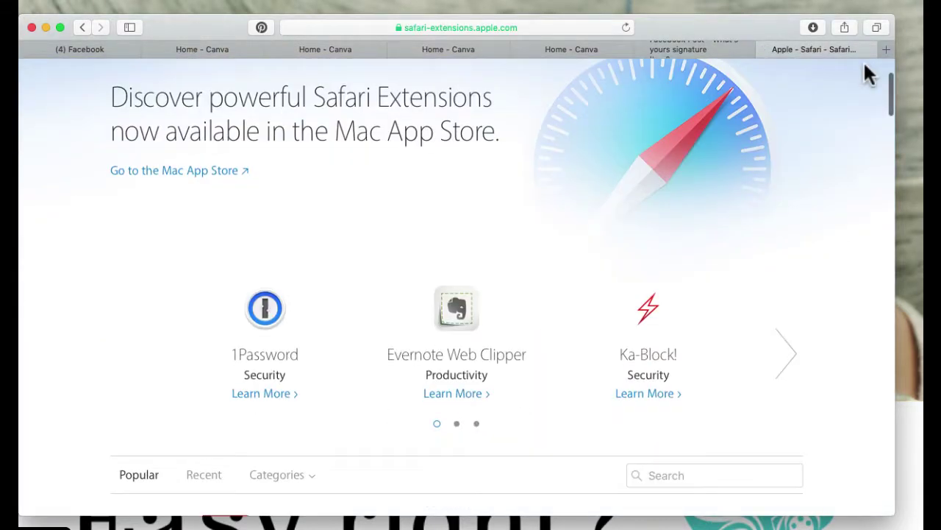
scroll(863, 60, "up", 4)
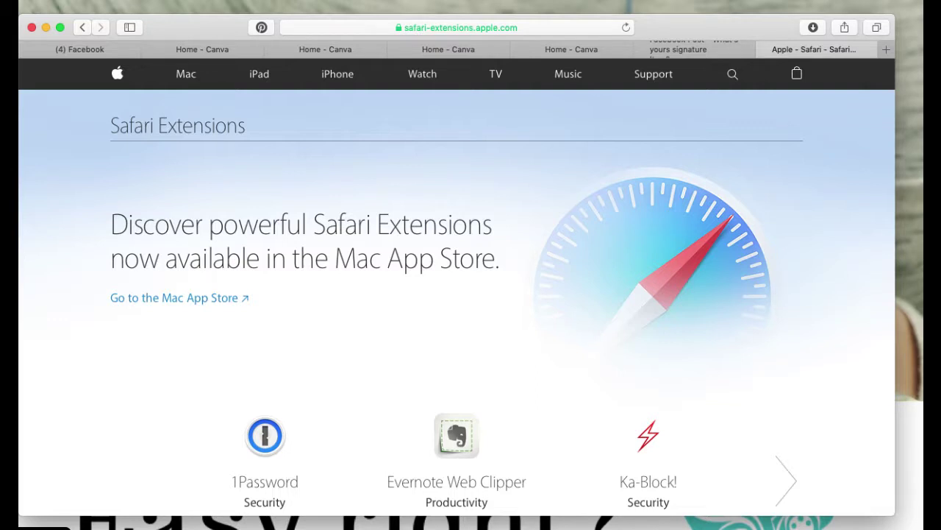
scroll(456, 294, "down", 5)
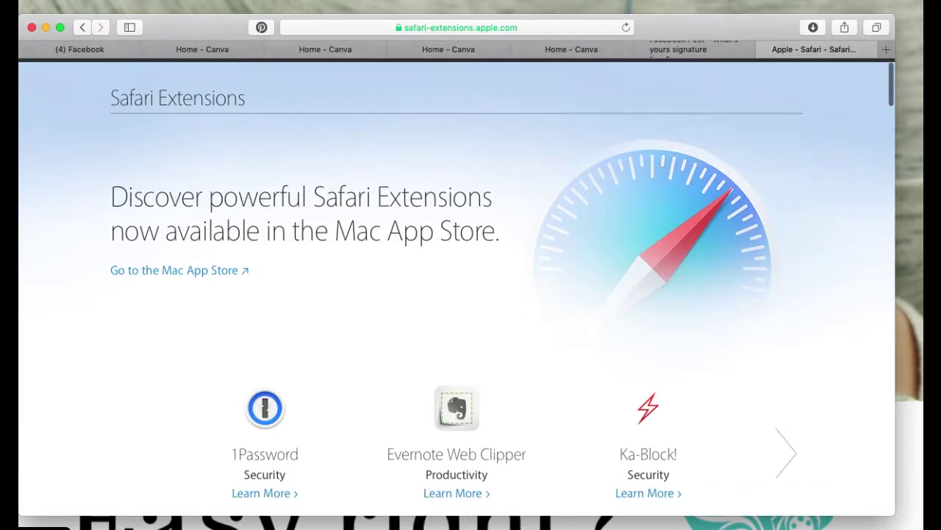
scroll(456, 295, "down", 8)
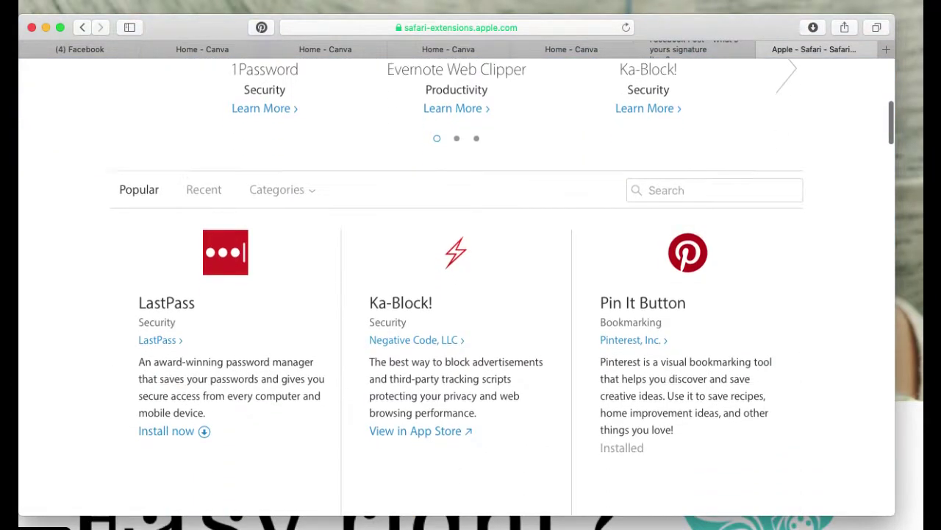
scroll(455, 294, "down", 2)
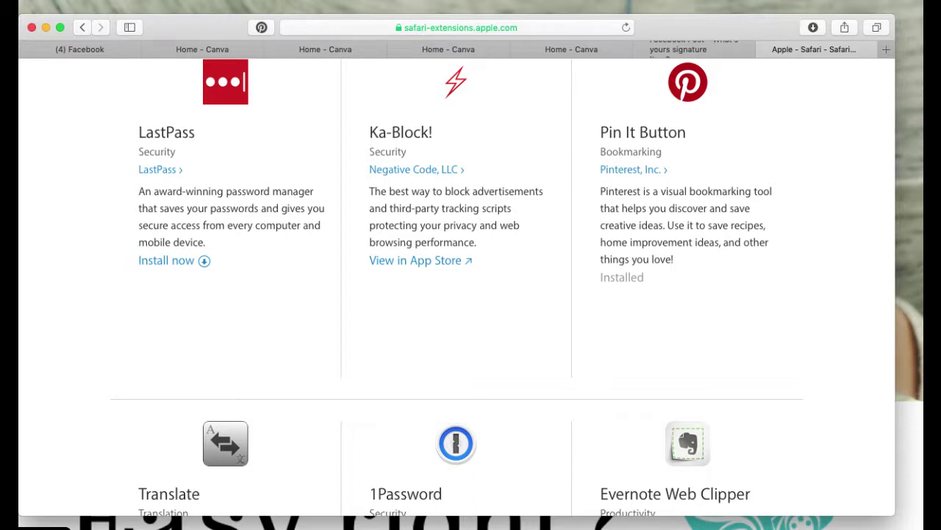
scroll(456, 295, "up", 3)
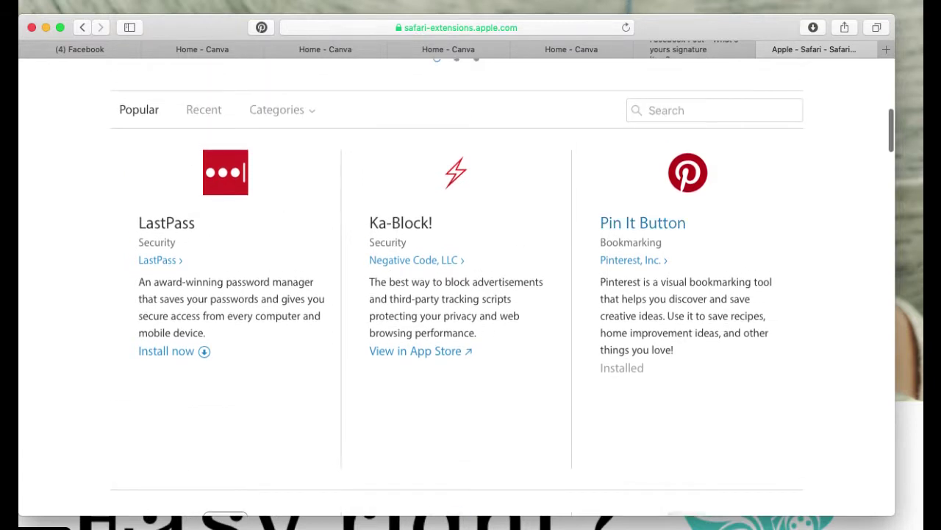
scroll(456, 294, "up", 5)
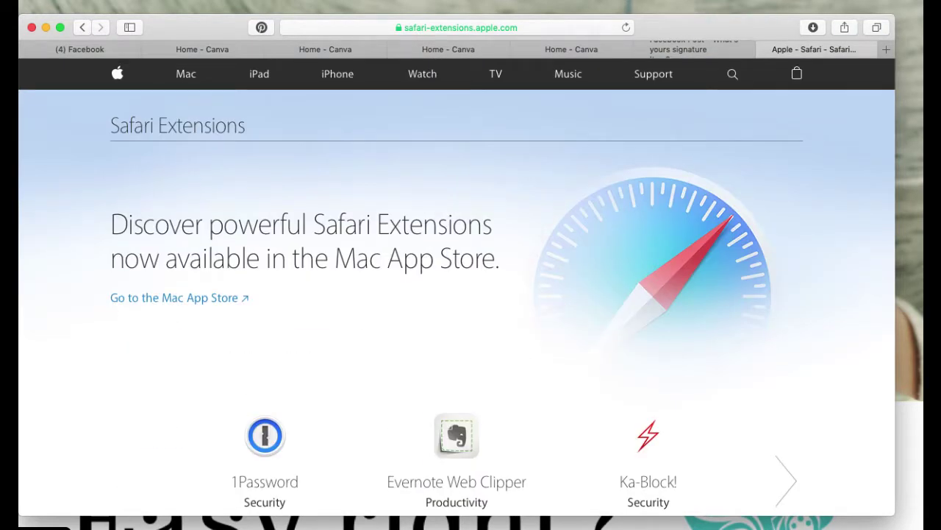
scroll(456, 294, "down", 4)
scroll(456, 295, "up", 4)
scroll(456, 295, "up", 2)
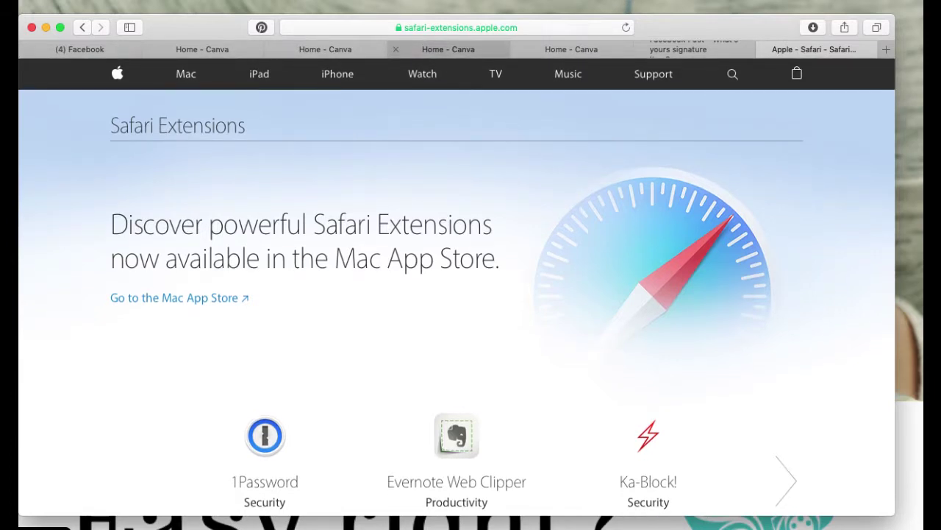
- Return to the Canva home page and open the "how are you spending your fiday?" design from the existing designs
left_click(571, 49)
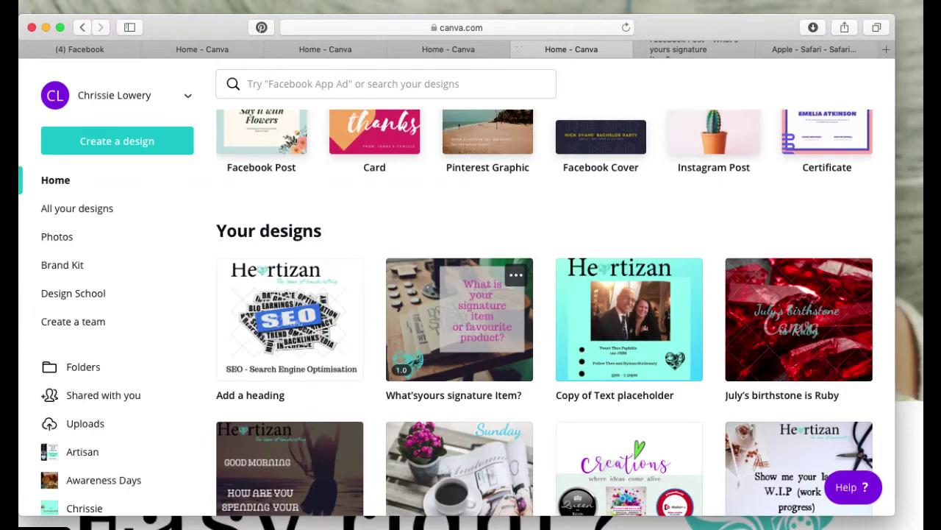
scroll(459, 324, "down", 2)
scroll(460, 323, "up", 10)
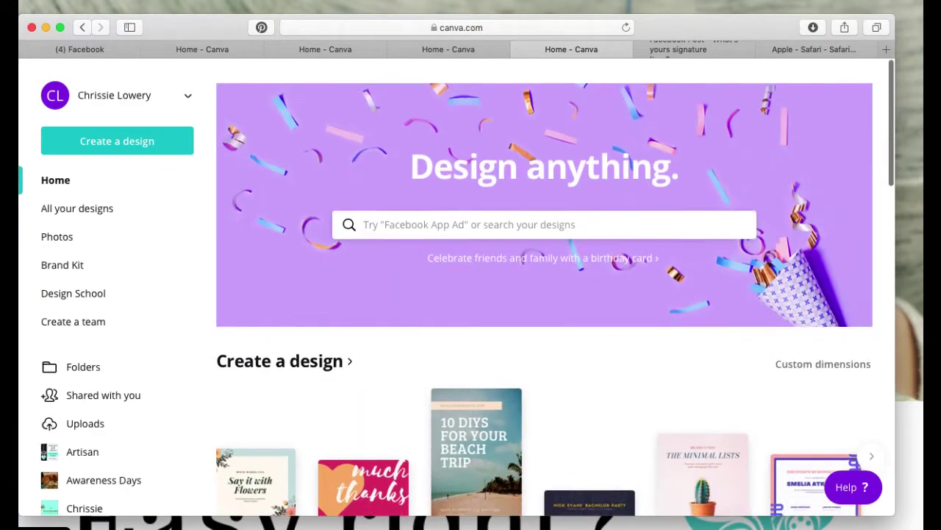
scroll(630, 448, "down", 5)
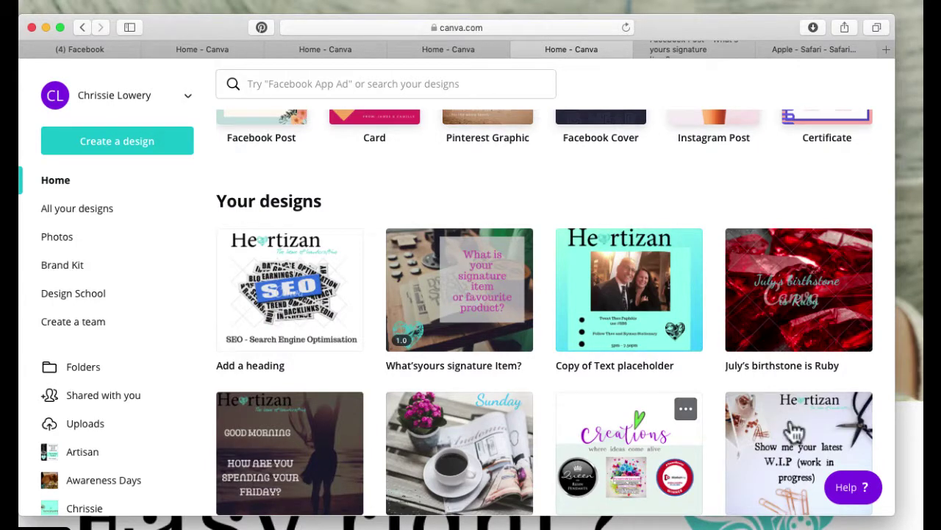
scroll(750, 402, "down", 1)
scroll(592, 220, "down", 3)
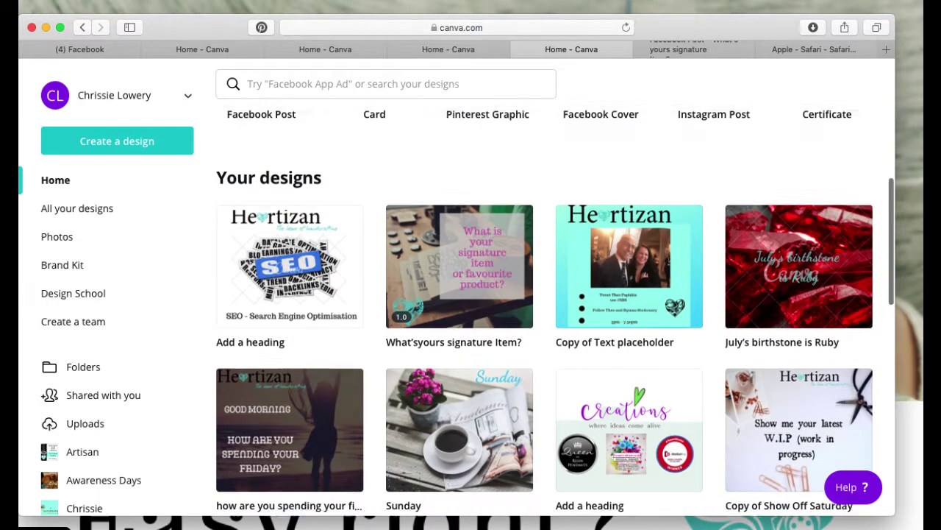
left_click(592, 201)
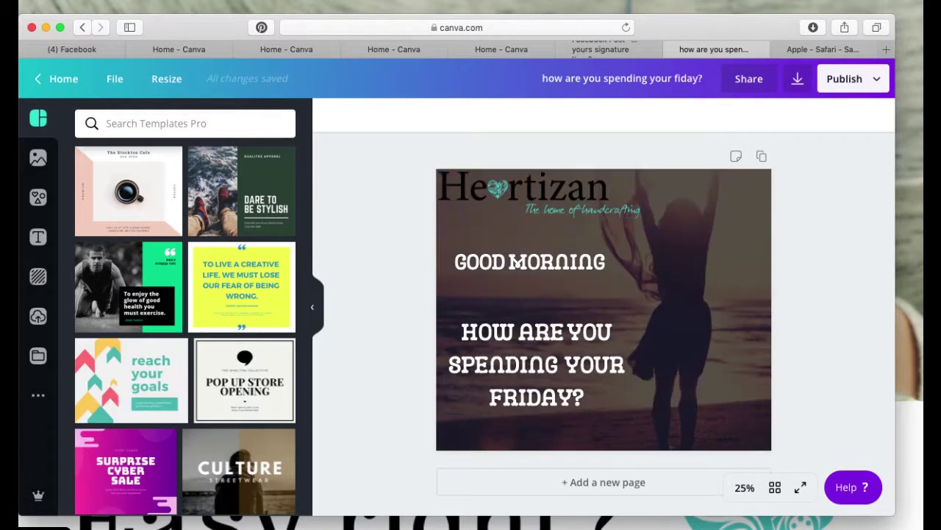
- View the design's email and link sharing options, then examine the full list of publishing destinations
left_click(748, 78)
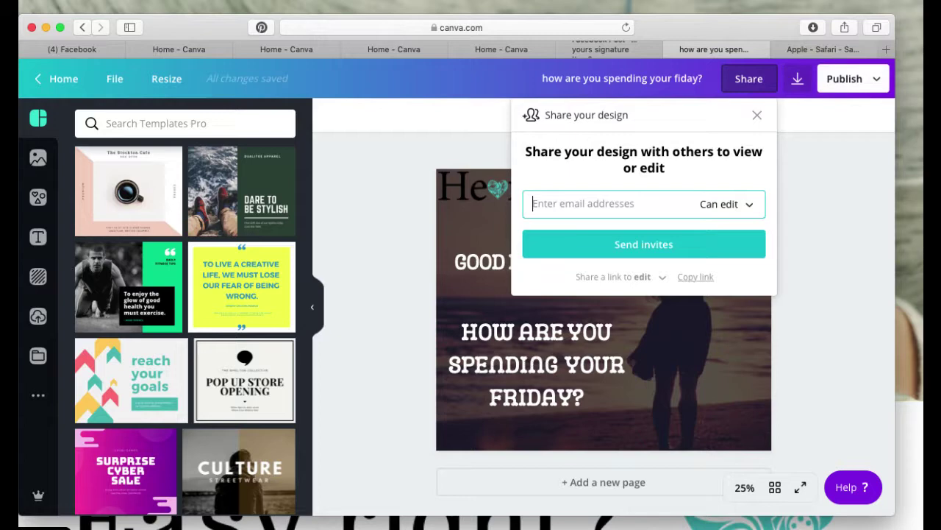
left_click(844, 78)
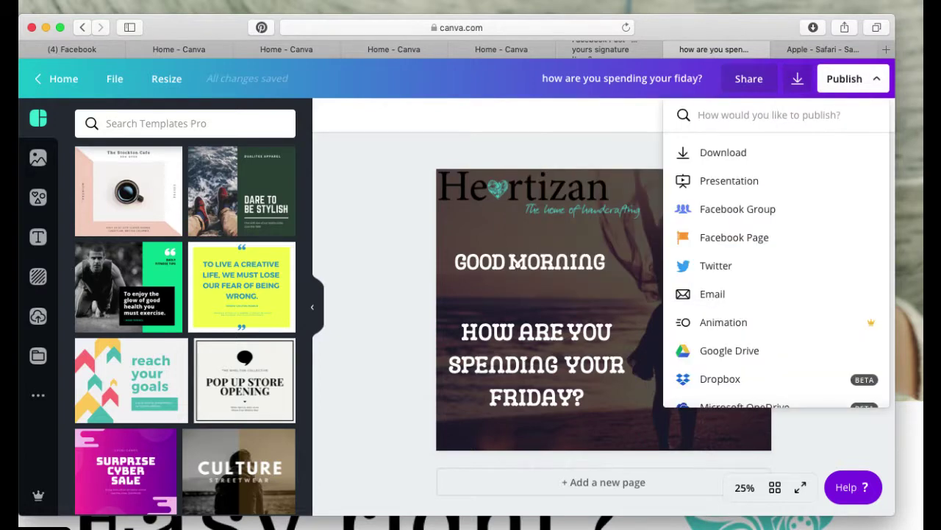
scroll(735, 208, "down", 2)
scroll(736, 155, "up", 2)
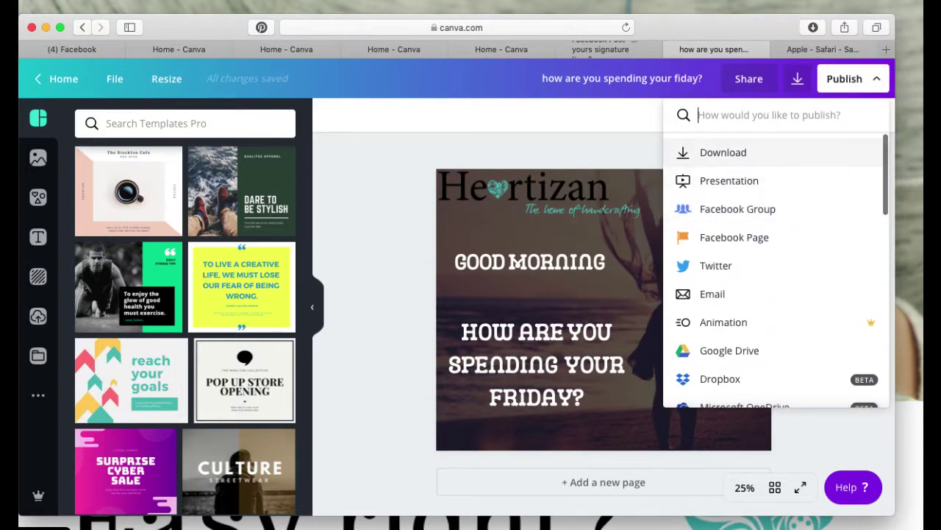
scroll(735, 180, "down", 5)
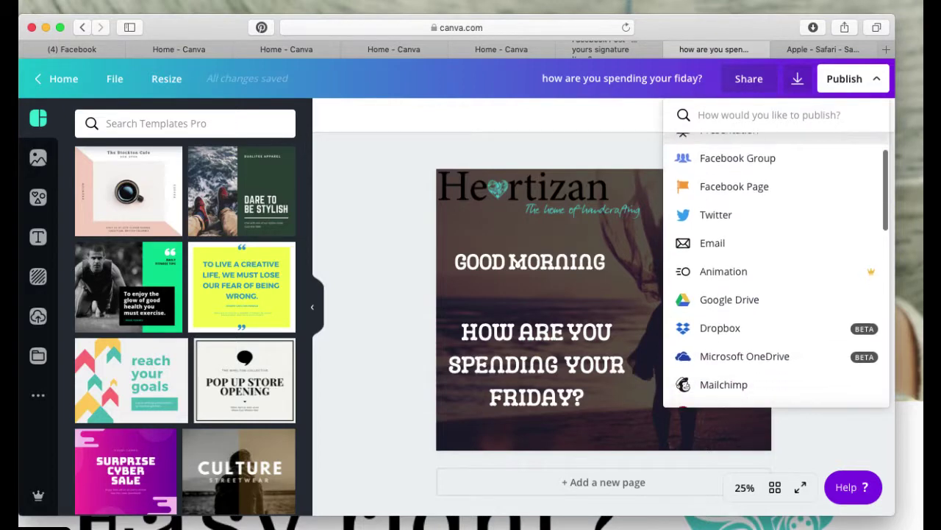
scroll(736, 287, "down", 1)
scroll(736, 287, "up", 4)
scroll(735, 287, "down", 2)
scroll(735, 287, "up", 1)
scroll(735, 162, "down", 1)
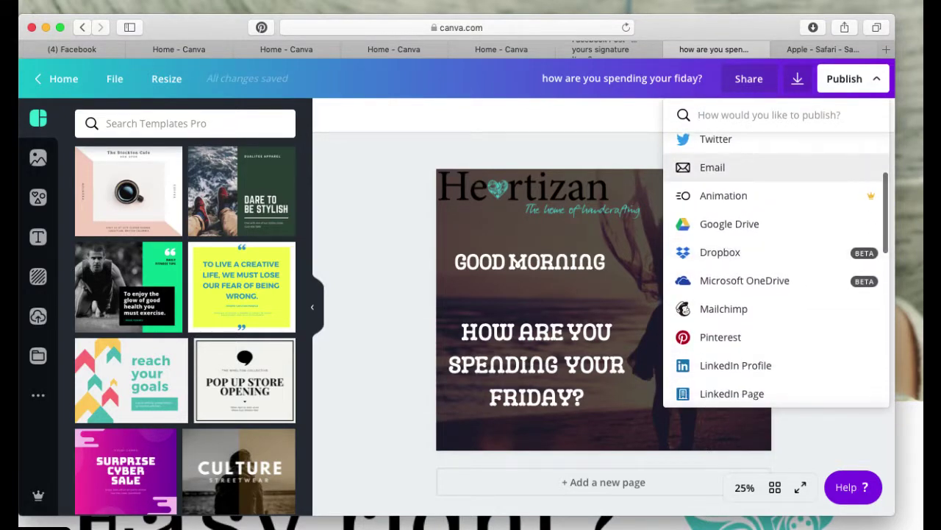
scroll(735, 162, "down", 1)
scroll(736, 145, "down", 1)
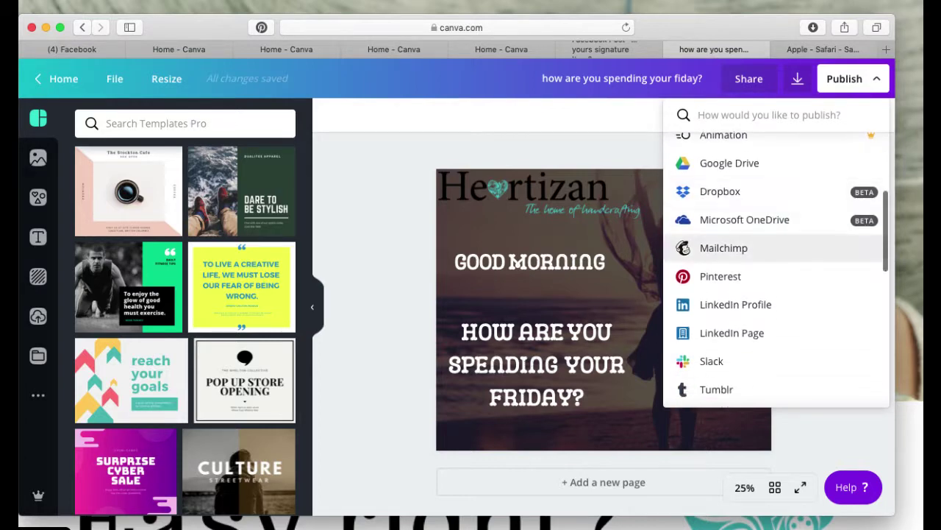
scroll(776, 257, "down", 2)
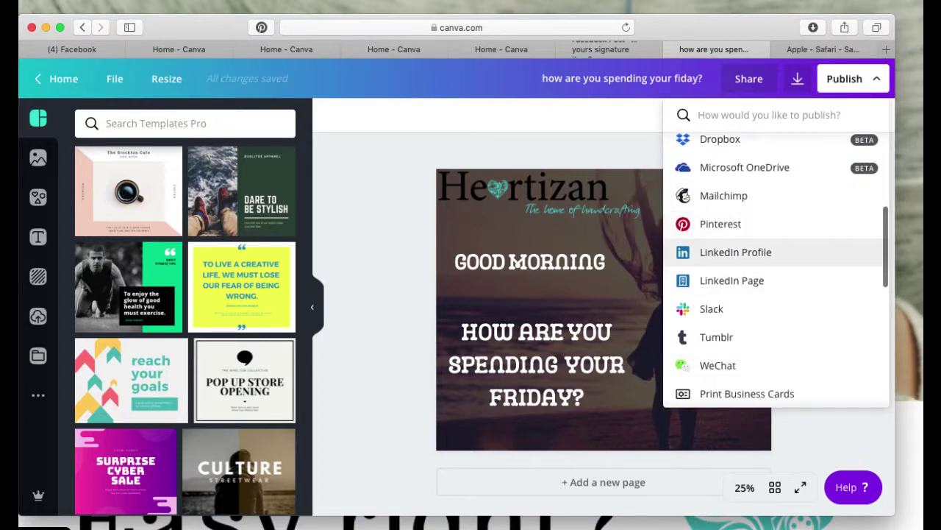
scroll(776, 257, "down", 3)
scroll(776, 275, "down", 1)
scroll(776, 294, "up", 5)
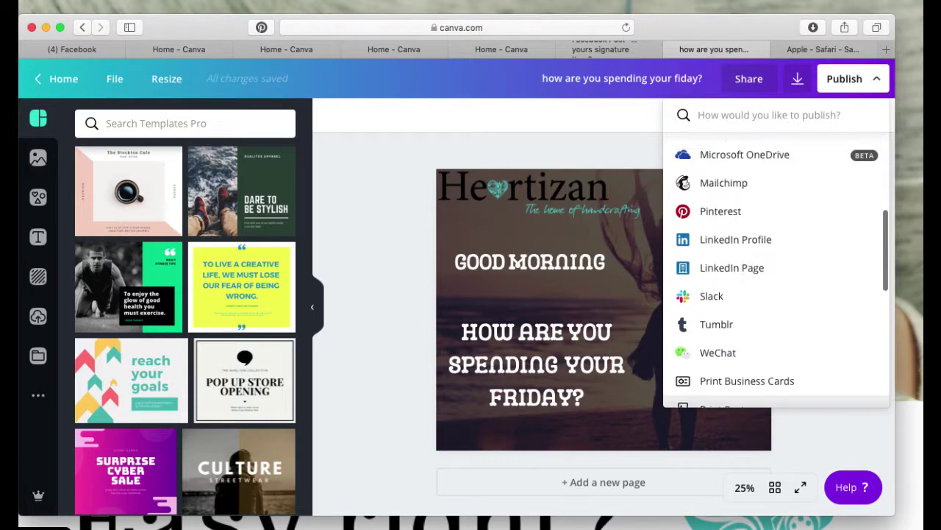
scroll(776, 309, "up", 6)
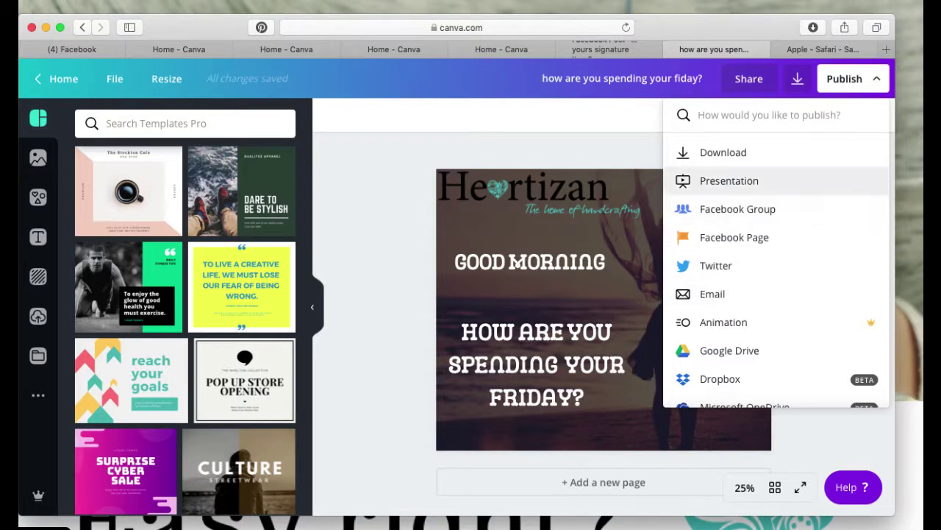
- Choose Pinterest as the publishing destination, examine the boards available for pinning, and leave without publishing
scroll(776, 273, "down", 3)
scroll(776, 294, "down", 1)
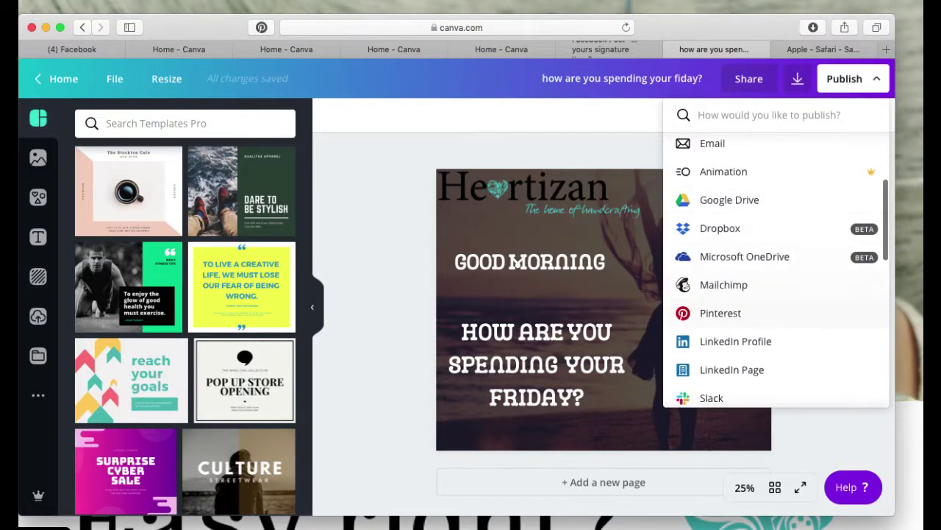
left_click(720, 312)
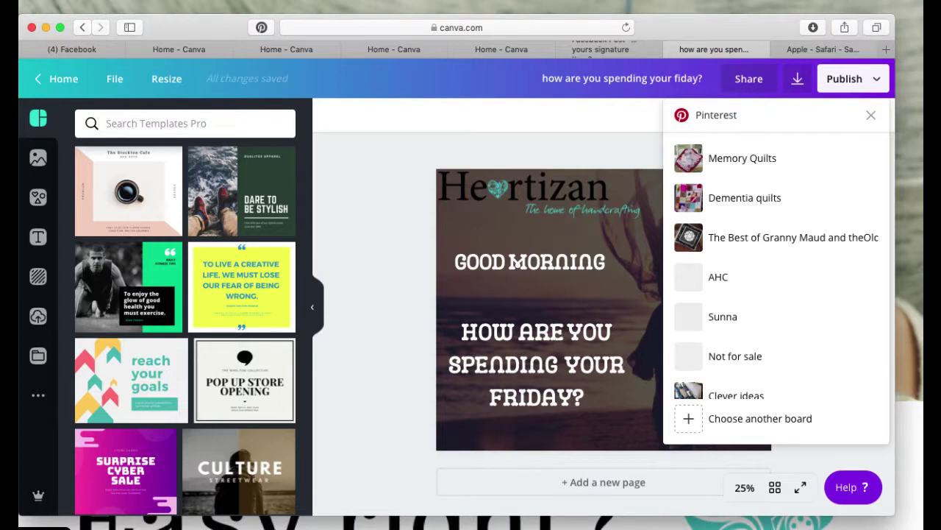
scroll(776, 294, "down", 2)
scroll(776, 294, "up", 3)
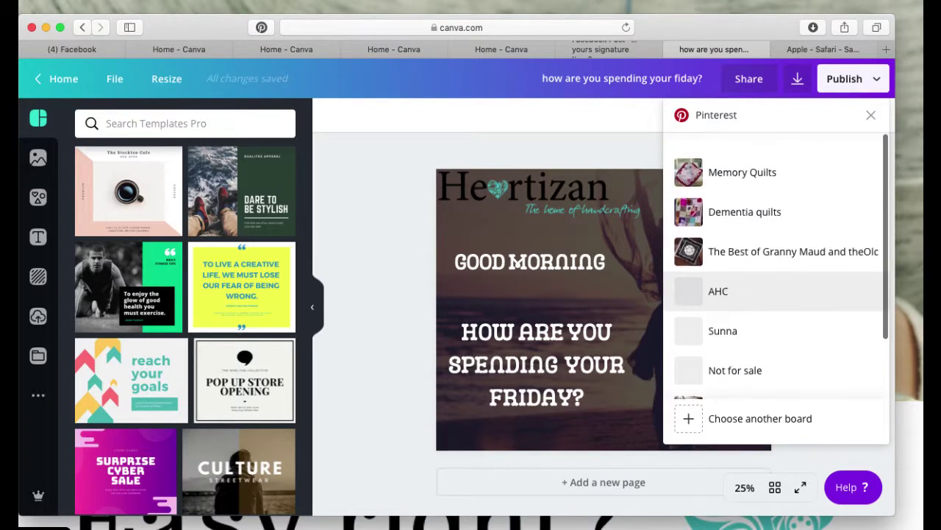
scroll(776, 295, "down", 2)
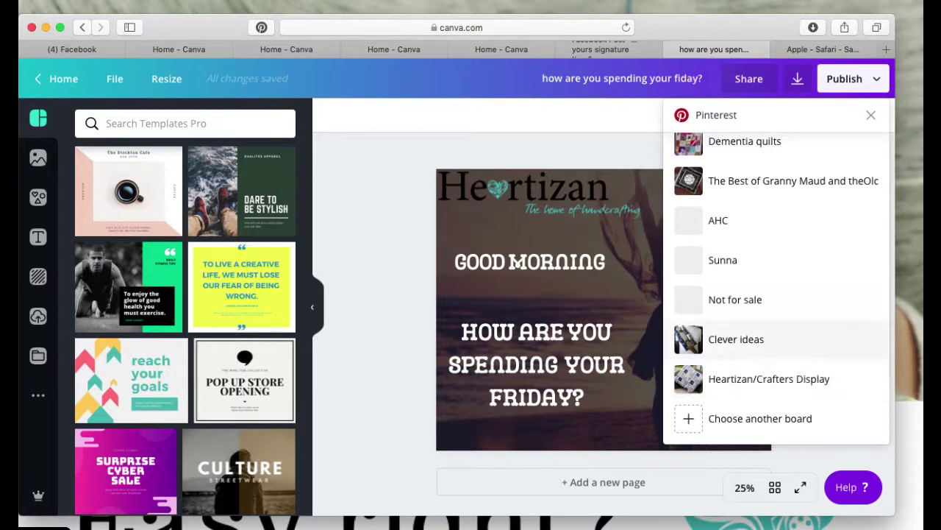
scroll(776, 279, "up", 1)
scroll(776, 316, "down", 1)
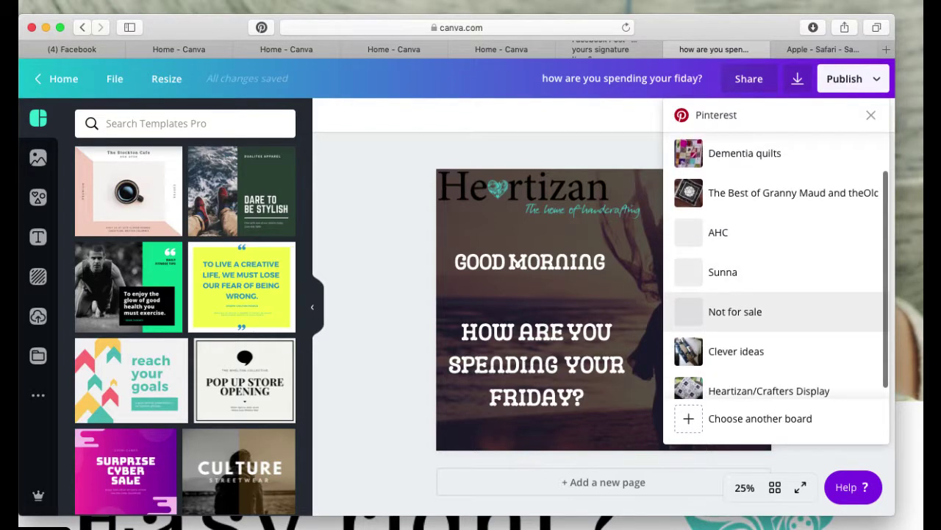
scroll(776, 316, "up", 1)
scroll(776, 294, "down", 2)
scroll(776, 250, "up", 1)
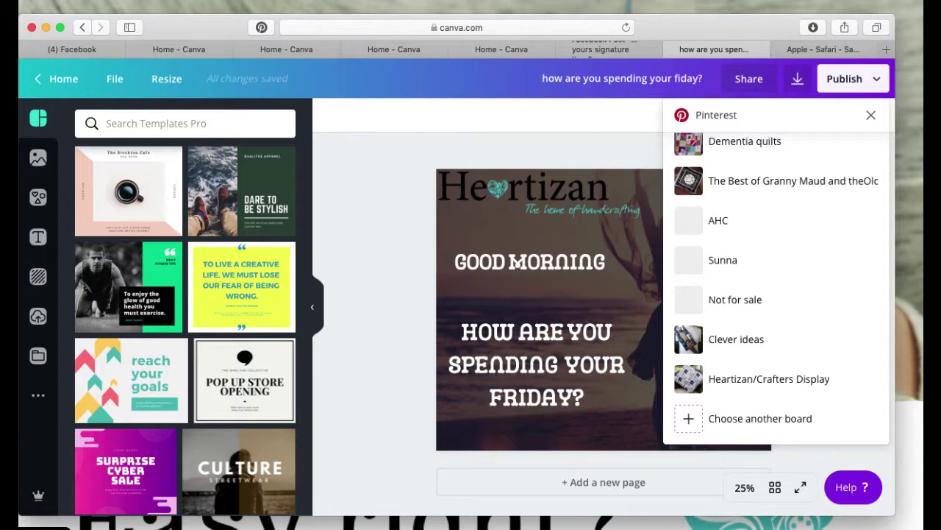
left_click(870, 115)
- Look through the publishing destinations once more and return to the start of the list
scroll(776, 265, "down", 5)
scroll(776, 271, "down", 2)
scroll(776, 271, "up", 10)
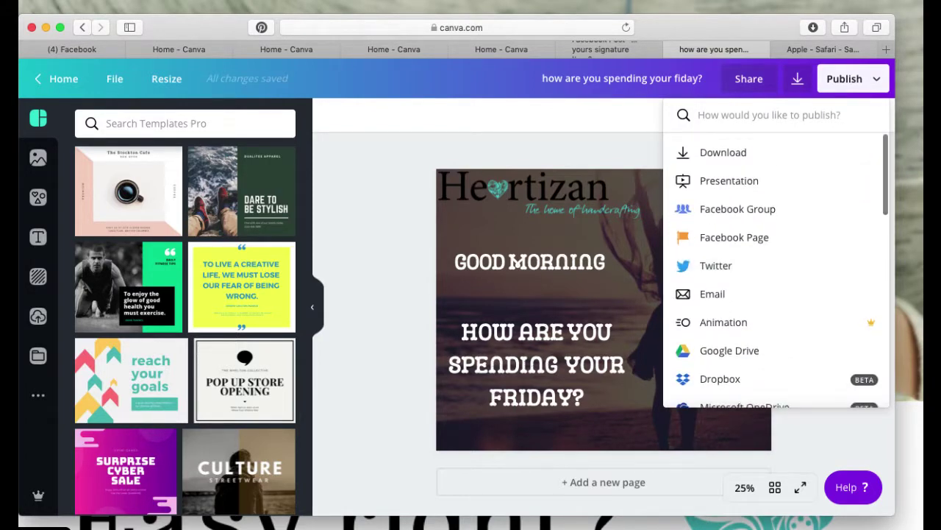